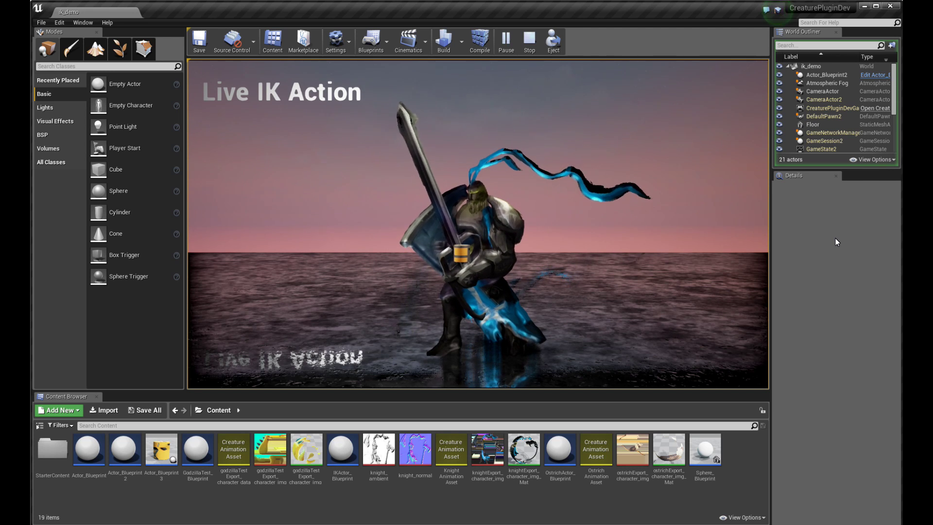
Stop the ik_demo play session with Esc after watching the knight's live IK
{"action": "key", "text": "Escape"}
In Meshing mode, select the hand2, torso and hand1 meshes to inspect them
{"action": "left_click", "coordinate": [729, 359]}
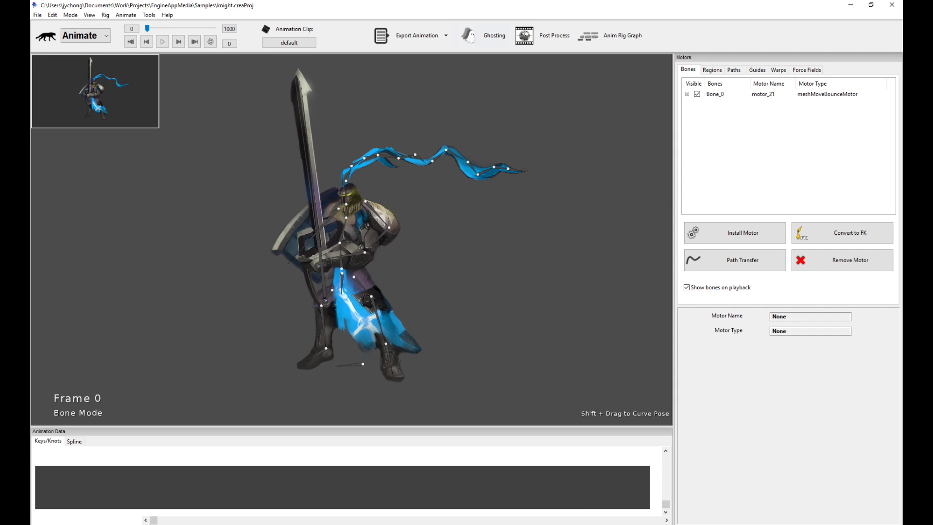
{"action": "left_click", "coordinate": [86, 36]}
{"action": "left_click", "coordinate": [83, 49]}
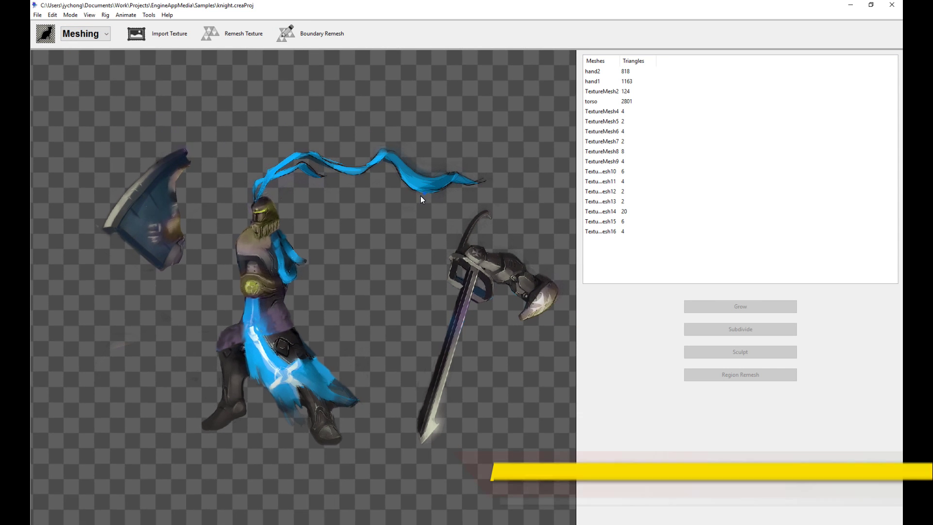
{"action": "left_click", "coordinate": [423, 195]}
{"action": "left_click", "coordinate": [167, 203]}
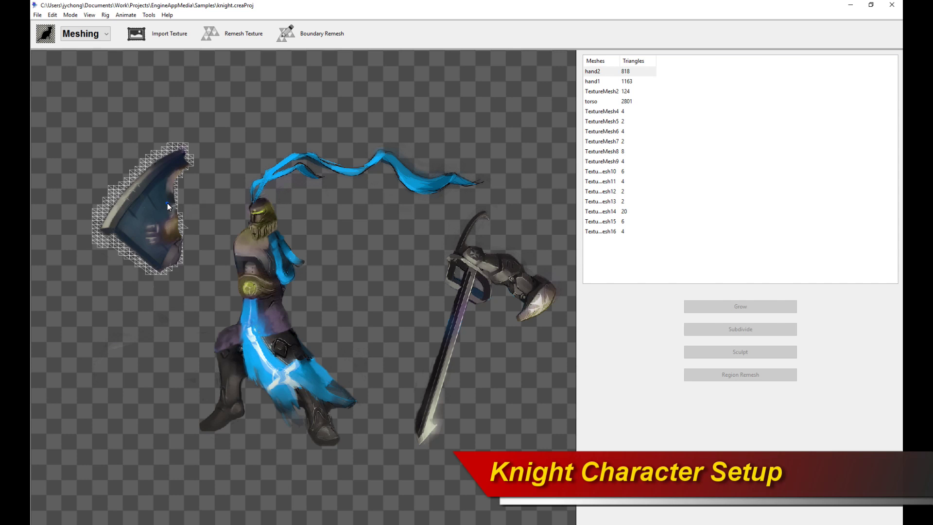
{"action": "left_click", "coordinate": [337, 166]}
{"action": "left_click", "coordinate": [478, 260]}
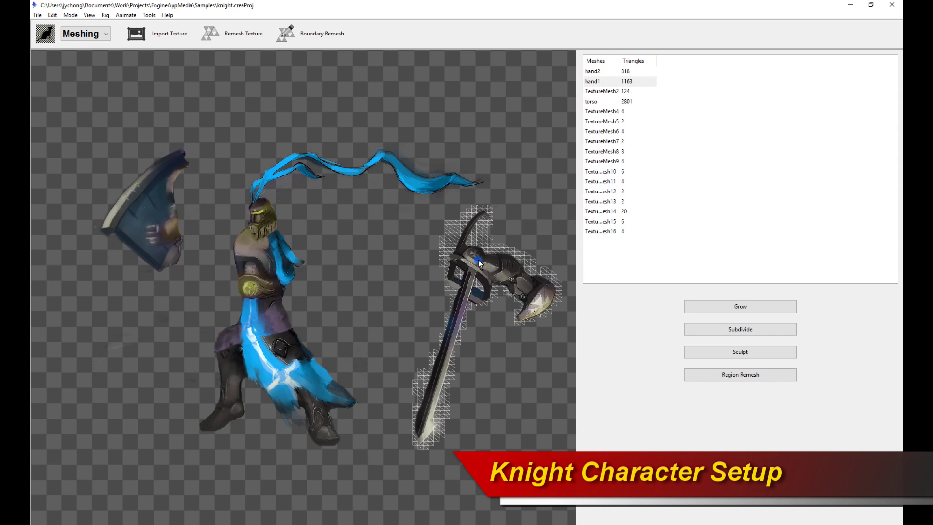
Switch Creature to Rig mode with Bone Mode active
{"action": "left_click", "coordinate": [85, 34]}
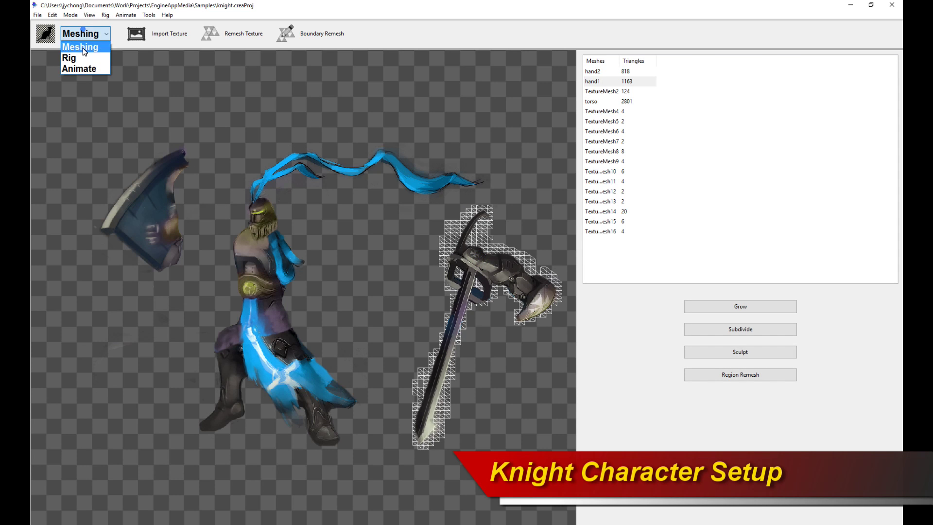
{"action": "left_click", "coordinate": [83, 55]}
{"action": "left_click", "coordinate": [234, 26]}
Widen the canvas beside the bones list
{"action": "scroll", "coordinate": [304, 130], "scroll_direction": "up", "scroll_amount": 5}
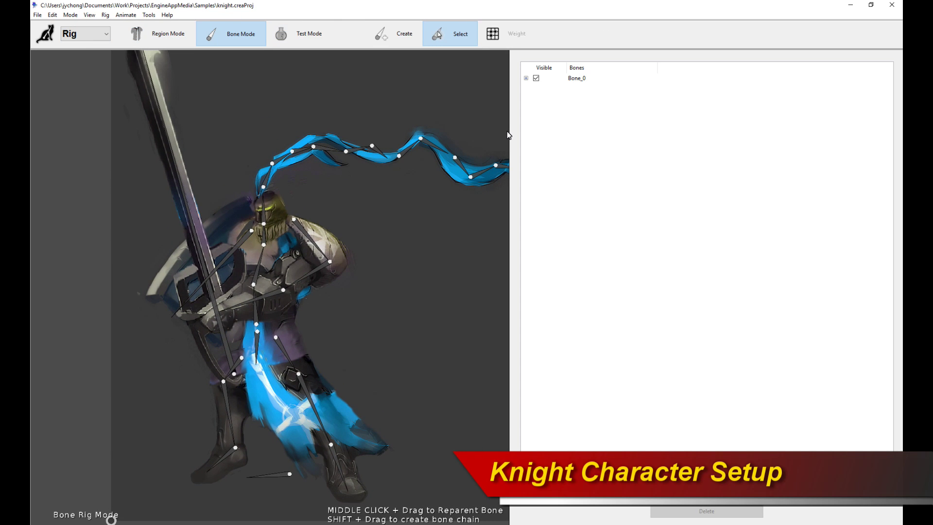
{"action": "left_click_drag", "start_coordinate": [510, 135], "coordinate": [664, 145]}
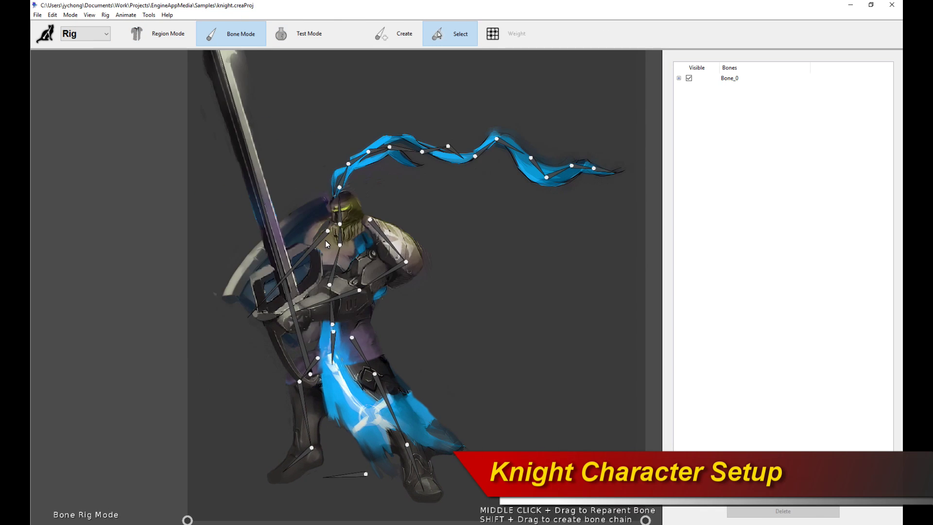
{"action": "scroll", "coordinate": [496, 196], "scroll_direction": "down", "scroll_amount": 3}
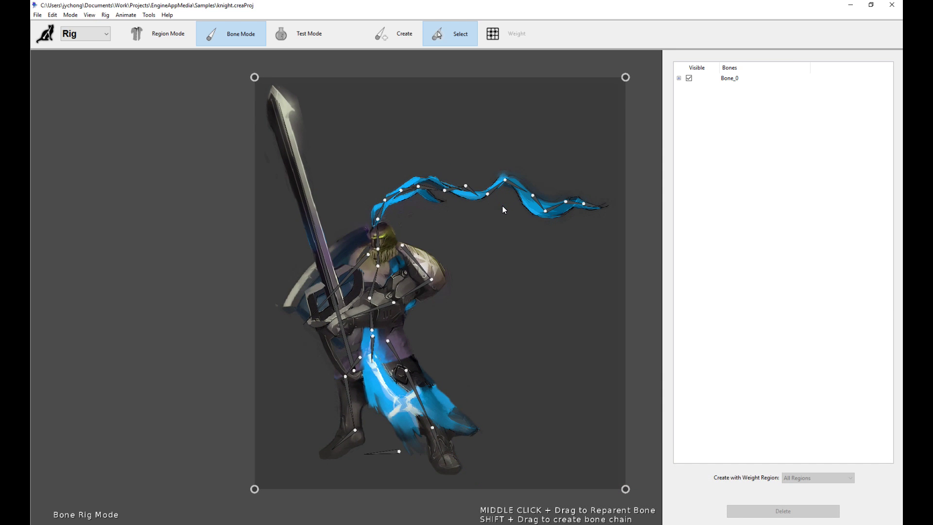
{"action": "scroll", "coordinate": [506, 209], "scroll_direction": "up", "scroll_amount": 1}
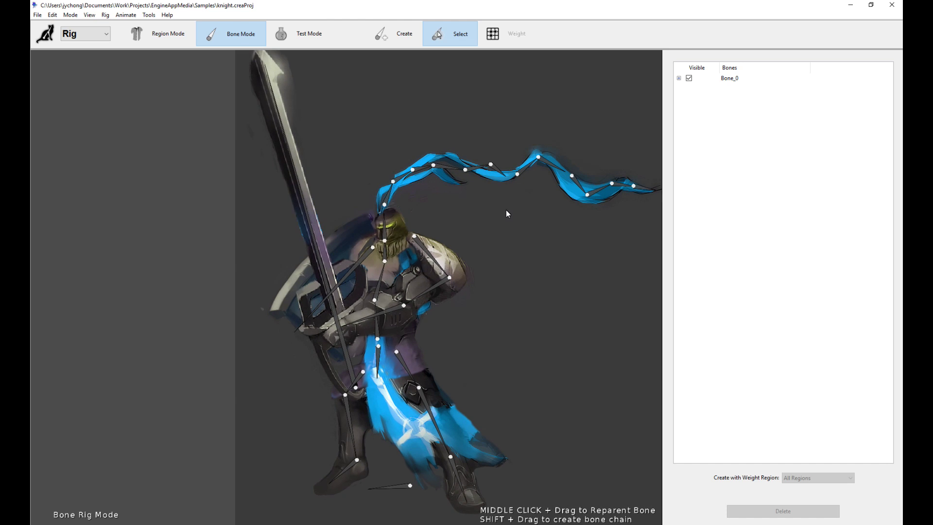
Select the spine bones up to Bone_4, the neck, and arm bones Bone_20, HandBone1, HandBone2
{"action": "left_click", "coordinate": [380, 366]}
{"action": "left_click", "coordinate": [377, 324]}
{"action": "left_click", "coordinate": [384, 281]}
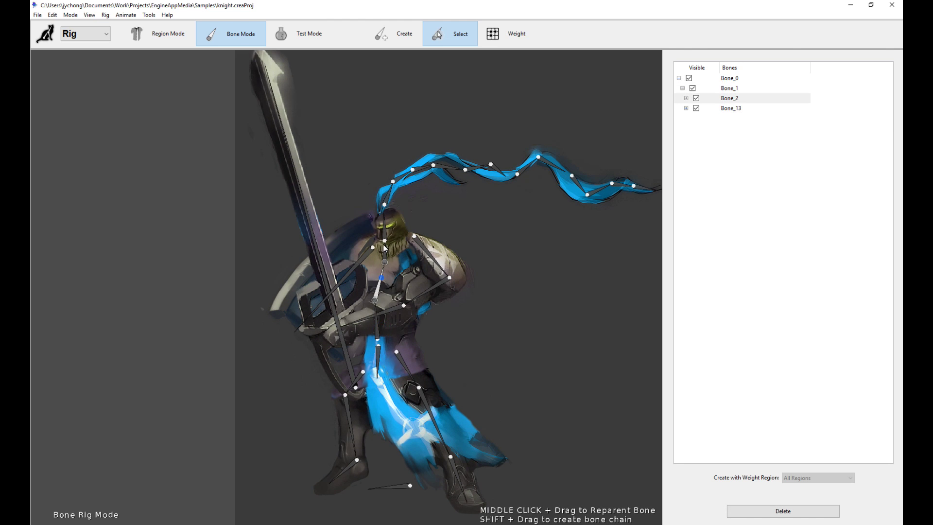
{"action": "left_click", "coordinate": [386, 232]}
{"action": "left_click", "coordinate": [387, 256]}
{"action": "left_click", "coordinate": [434, 259]}
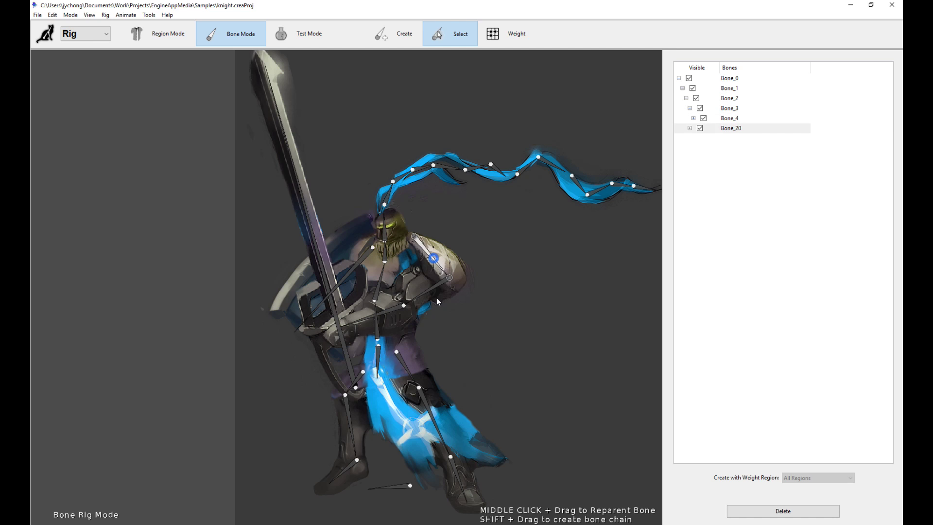
{"action": "left_click", "coordinate": [438, 291]}
{"action": "left_click", "coordinate": [379, 323]}
{"action": "left_click", "coordinate": [393, 314]}
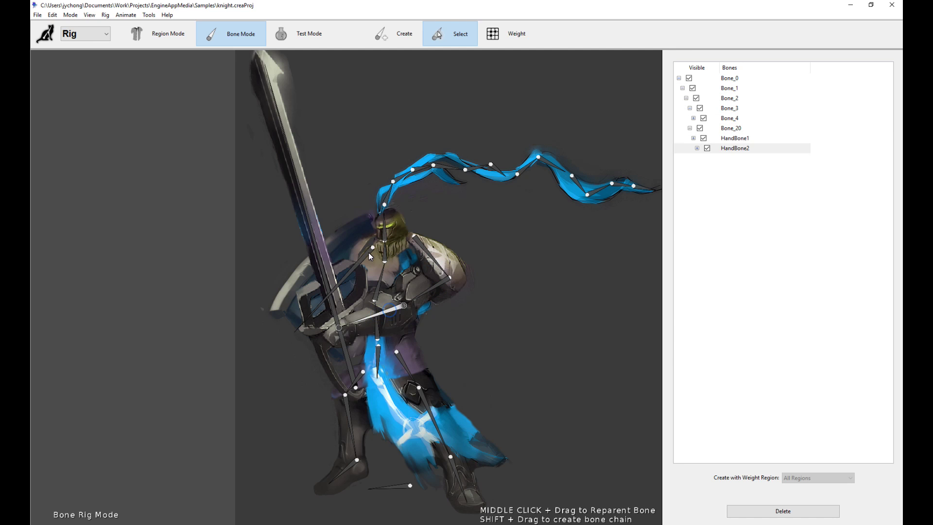
{"action": "left_click_drag", "start_coordinate": [369, 258], "coordinate": [364, 257], "text": "shift"}
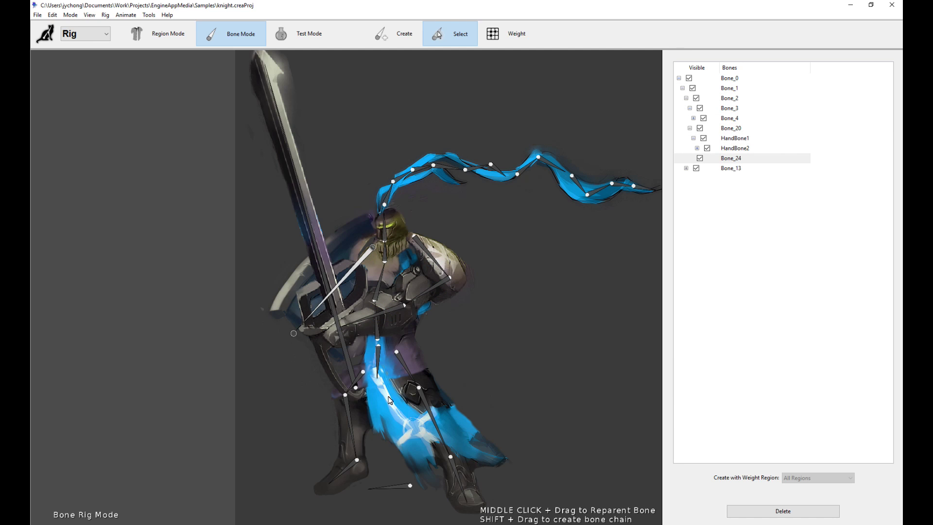
Select the leg bones Bone_15, Bone_16, Bone_18 and the foot
{"action": "left_click", "coordinate": [441, 438]}
{"action": "right_click_drag", "start_coordinate": [510, 442], "coordinate": [497, 399]}
{"action": "left_click", "coordinate": [444, 430]}
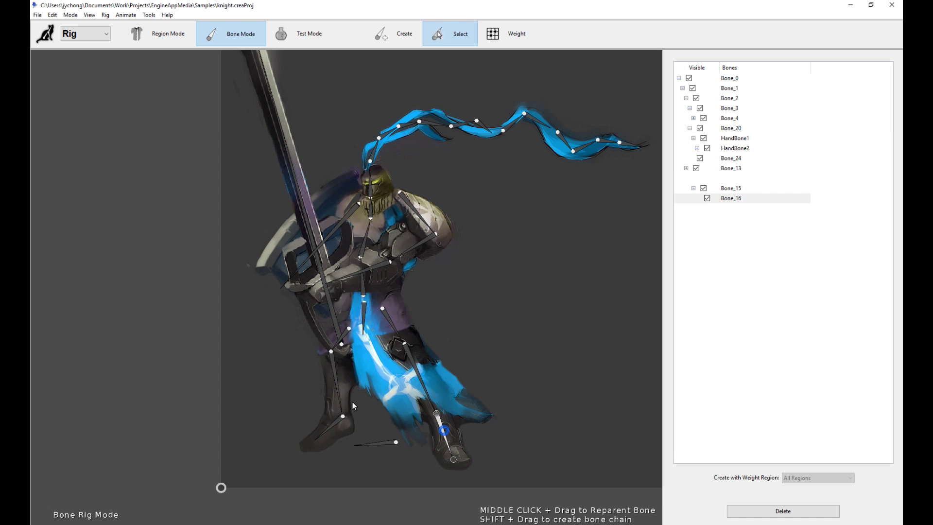
{"action": "left_click", "coordinate": [345, 393]}
{"action": "left_click", "coordinate": [392, 439]}
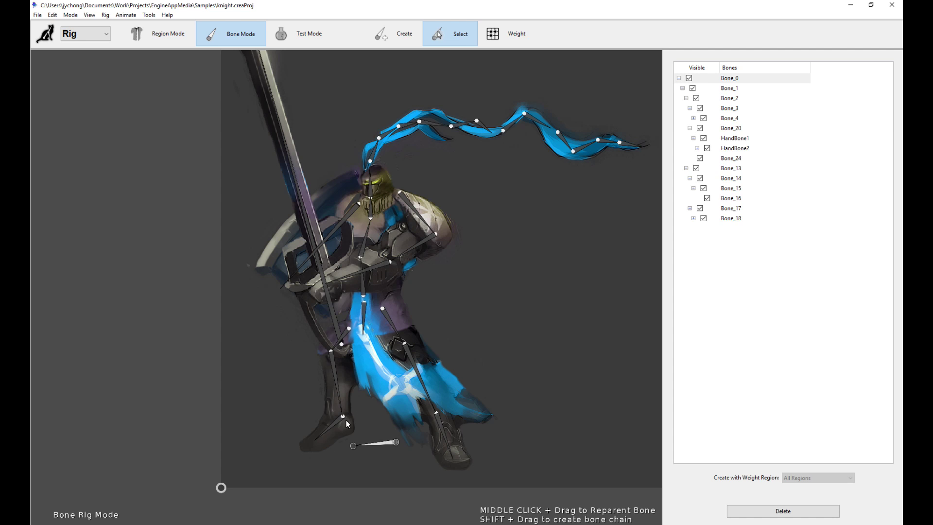
Select the banner chain from Bone_5 through Bone_11 and tail bones Bone_25 to Bone_28
{"action": "right_click_drag", "start_coordinate": [500, 313], "coordinate": [470, 357]}
{"action": "left_click", "coordinate": [349, 196]}
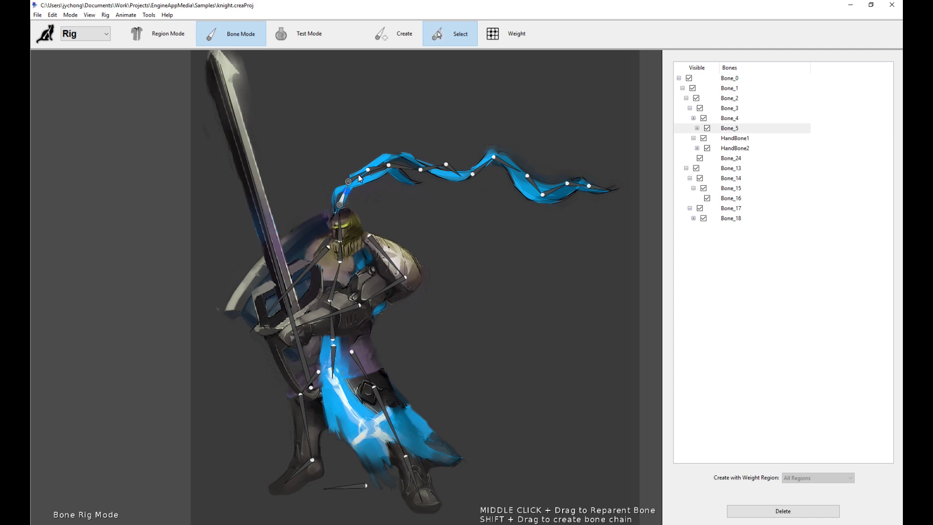
{"action": "left_click", "coordinate": [361, 178]}
{"action": "left_click", "coordinate": [376, 173]}
{"action": "left_click", "coordinate": [430, 171]}
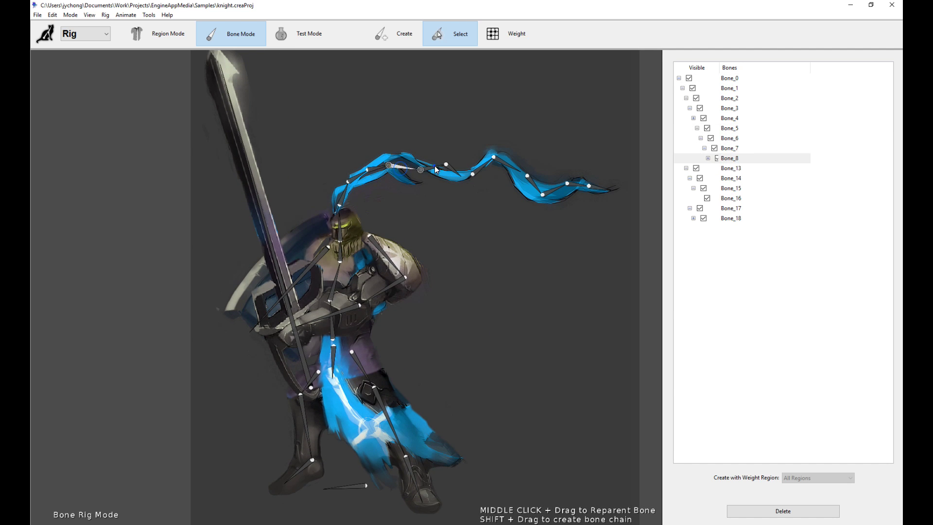
{"action": "left_click", "coordinate": [434, 169]}
{"action": "left_click", "coordinate": [454, 171]}
{"action": "left_click", "coordinate": [496, 165]}
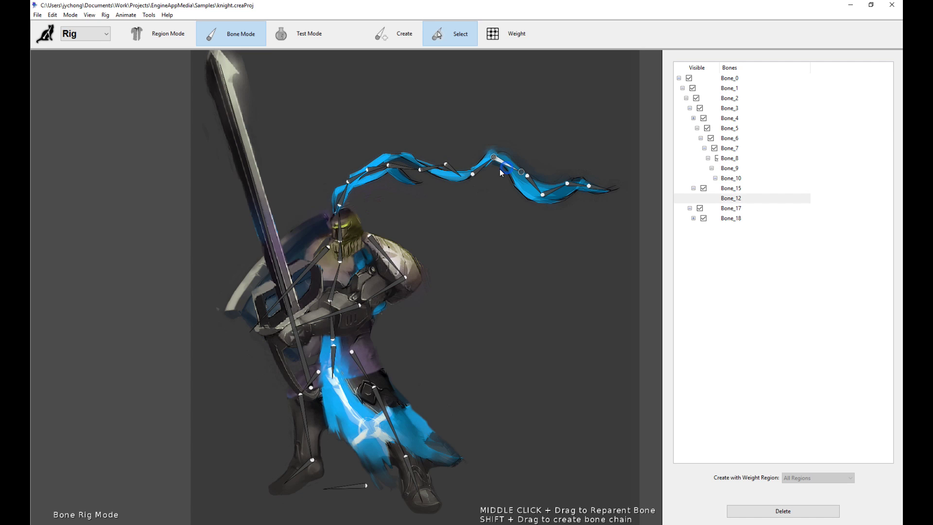
{"action": "left_click", "coordinate": [534, 183]}
{"action": "left_click", "coordinate": [556, 189]}
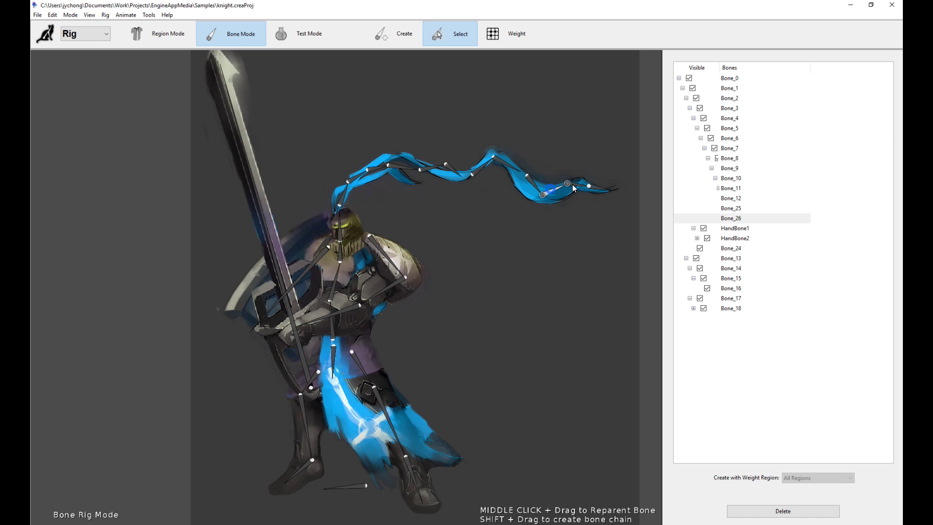
{"action": "left_click", "coordinate": [579, 185]}
{"action": "left_click", "coordinate": [600, 188]}
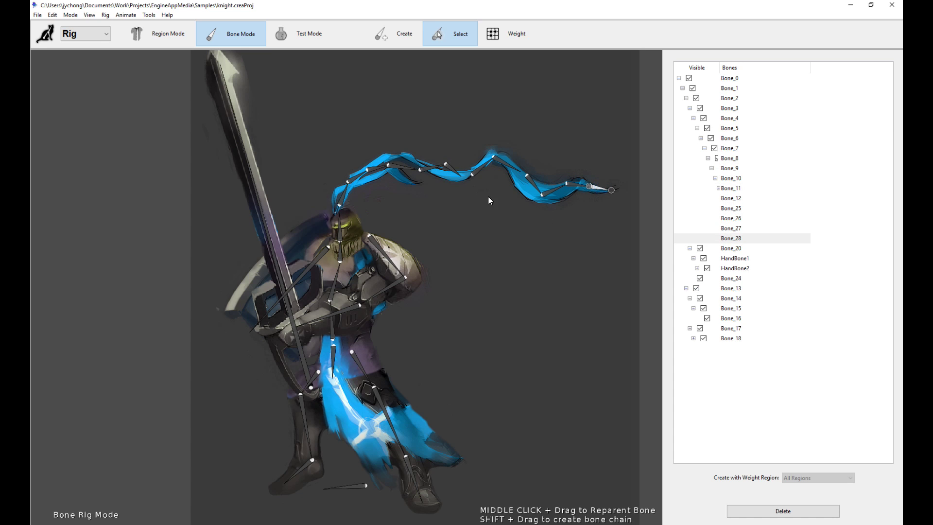
{"action": "left_click", "coordinate": [62, 37]}
Enter Animate mode, reposition the Animation Rig Graph and pan to meshBendPhysicsMotor
{"action": "left_click", "coordinate": [77, 67]}
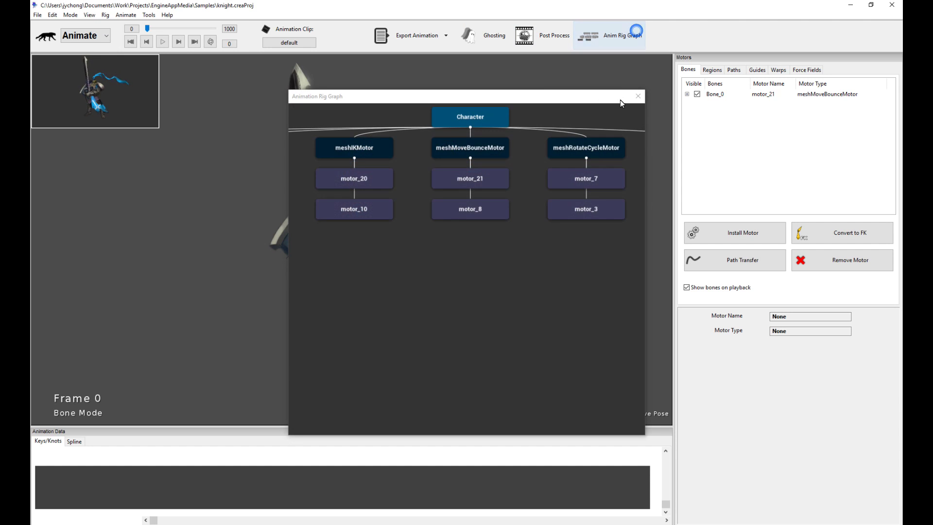
{"action": "left_click_drag", "start_coordinate": [533, 94], "coordinate": [776, 177]}
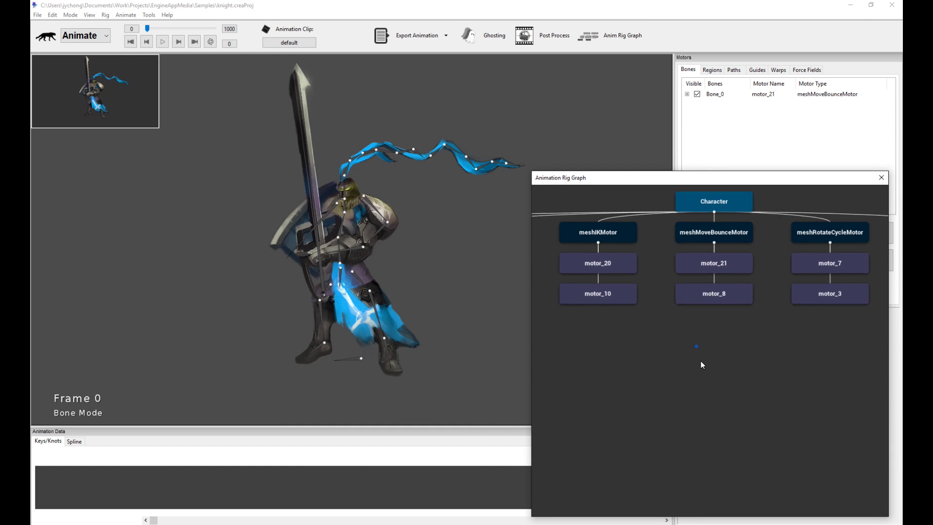
{"action": "scroll", "coordinate": [705, 359], "scroll_direction": "down", "scroll_amount": 3}
{"action": "left_click_drag", "start_coordinate": [664, 294], "coordinate": [726, 301]}
{"action": "scroll", "coordinate": [666, 291], "scroll_direction": "up", "scroll_amount": 3}
{"action": "left_click_drag", "start_coordinate": [666, 292], "coordinate": [806, 284]}
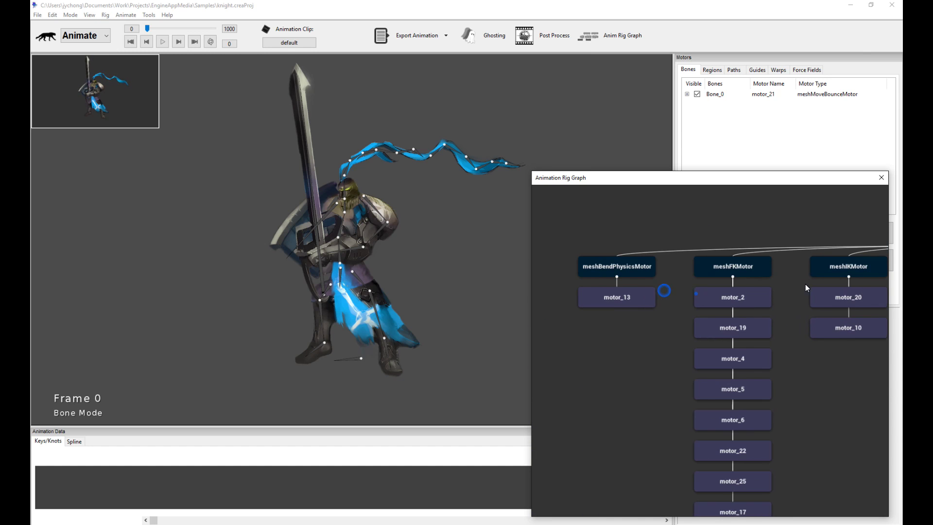
{"action": "left_click", "coordinate": [648, 271]}
{"action": "left_click", "coordinate": [433, 226]}
{"action": "scroll", "coordinate": [433, 226], "scroll_direction": "up", "scroll_amount": 3}
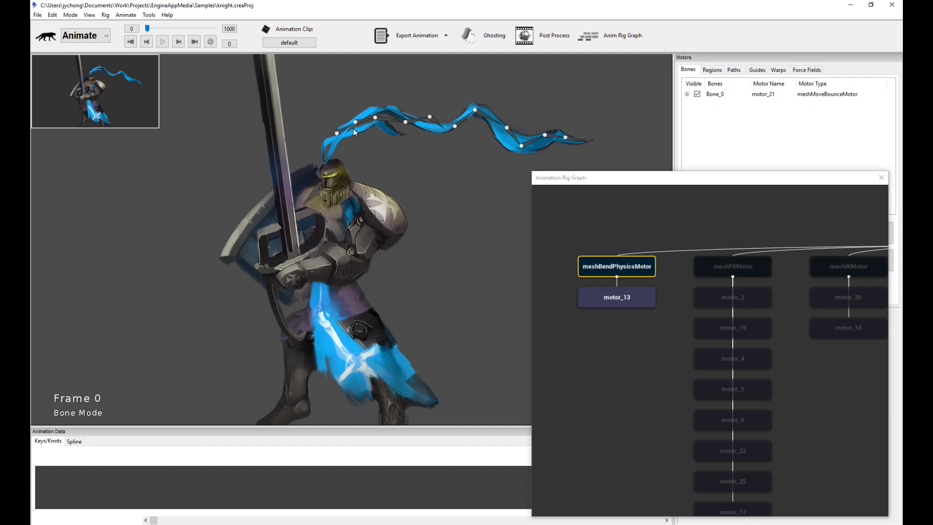
Under meshIKMotor, compare leg motor motor_20's target keys with hand motor motor_10
{"action": "left_click", "coordinate": [643, 358]}
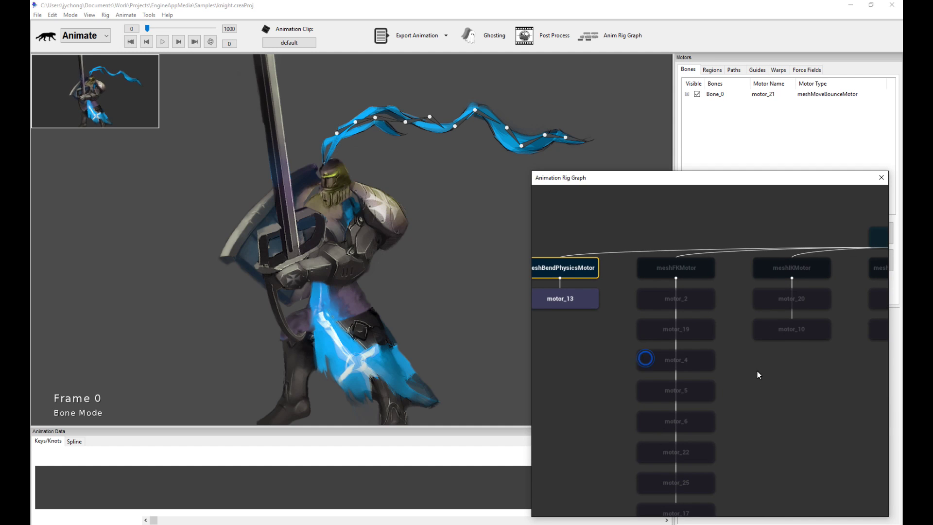
{"action": "left_click", "coordinate": [756, 273]}
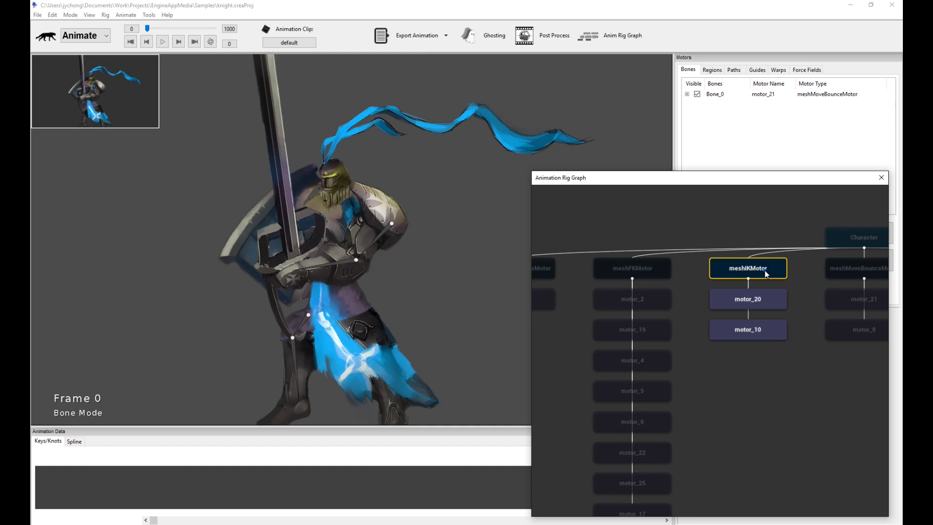
{"action": "left_click", "coordinate": [747, 300]}
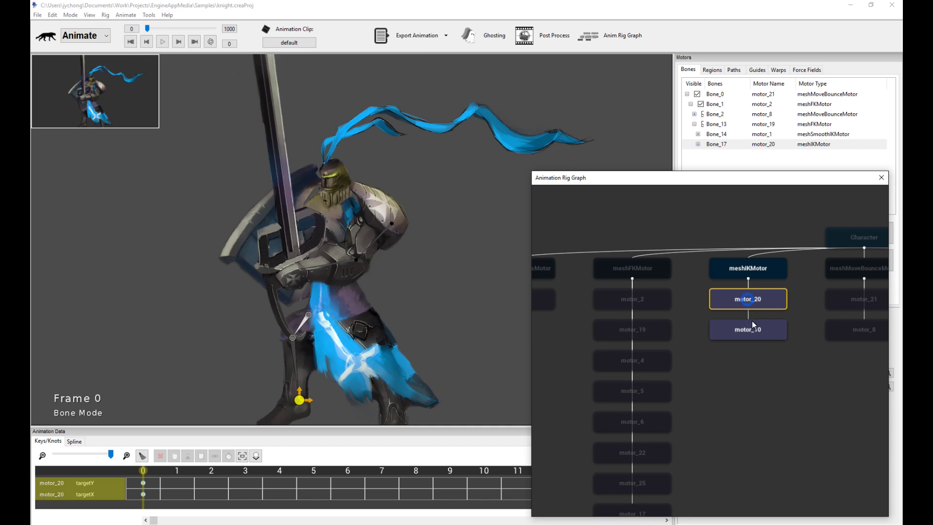
{"action": "left_click", "coordinate": [754, 324]}
{"action": "left_click", "coordinate": [756, 334]}
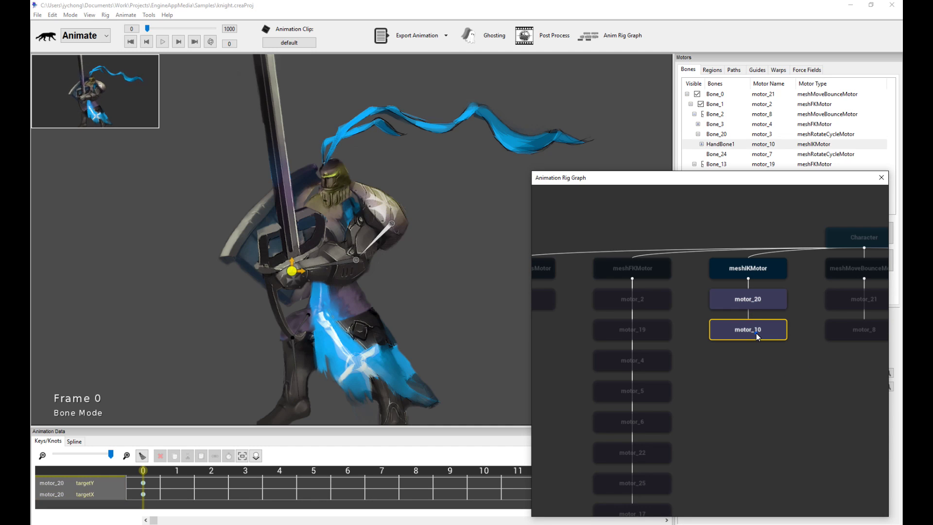
{"action": "left_click", "coordinate": [758, 302]}
{"action": "left_click", "coordinate": [761, 325]}
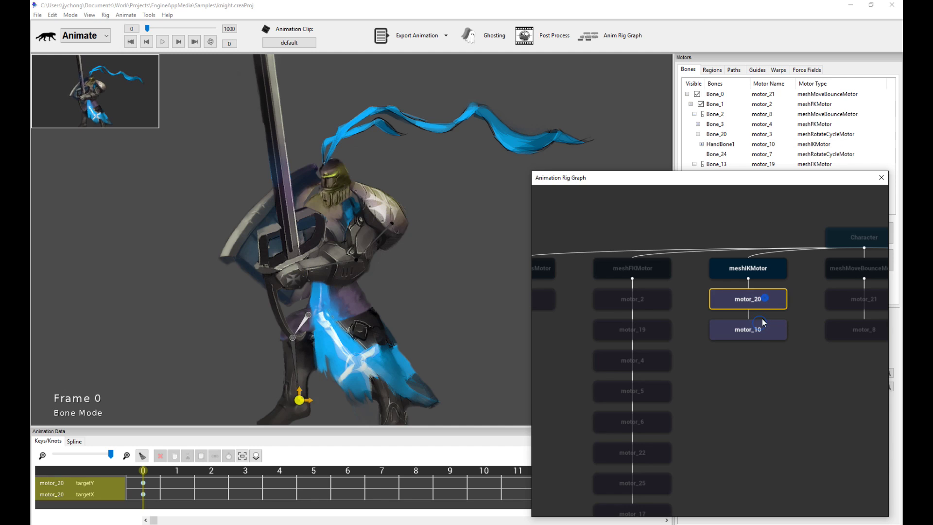
{"action": "left_click_drag", "start_coordinate": [779, 385], "coordinate": [684, 389]}
{"action": "left_click", "coordinate": [349, 252]}
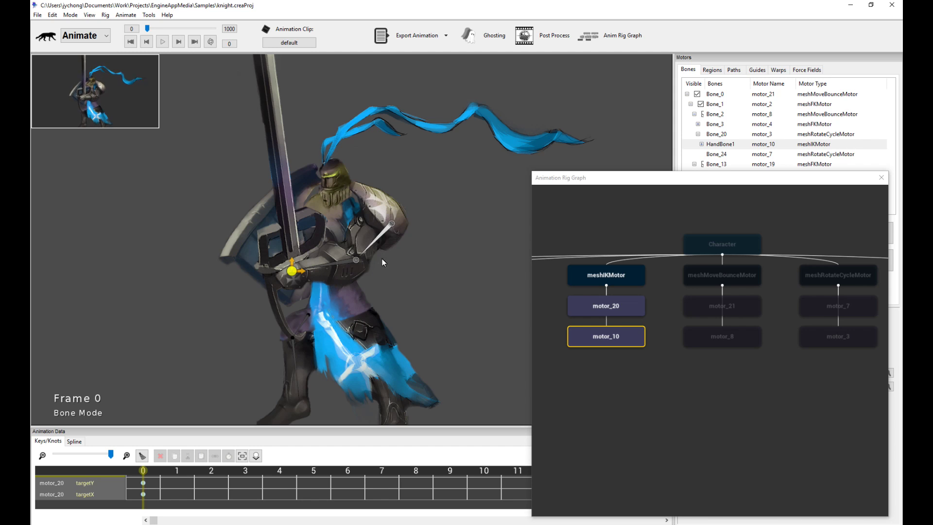
{"action": "left_click", "coordinate": [625, 308]}
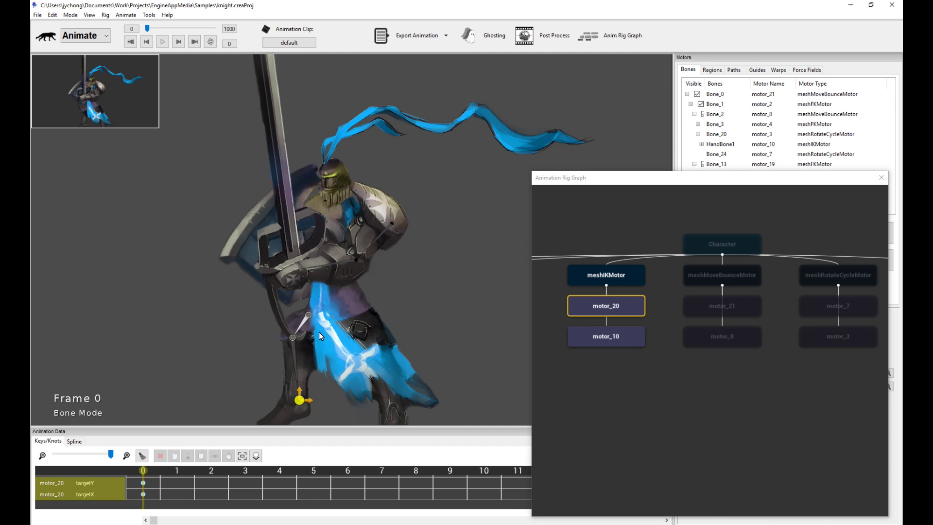
{"action": "left_click", "coordinate": [723, 278]}
Select bounce motors motor_21 and motor_8, then compare rotate-cycle motors motor_7 and motor_3
{"action": "left_click", "coordinate": [729, 309]}
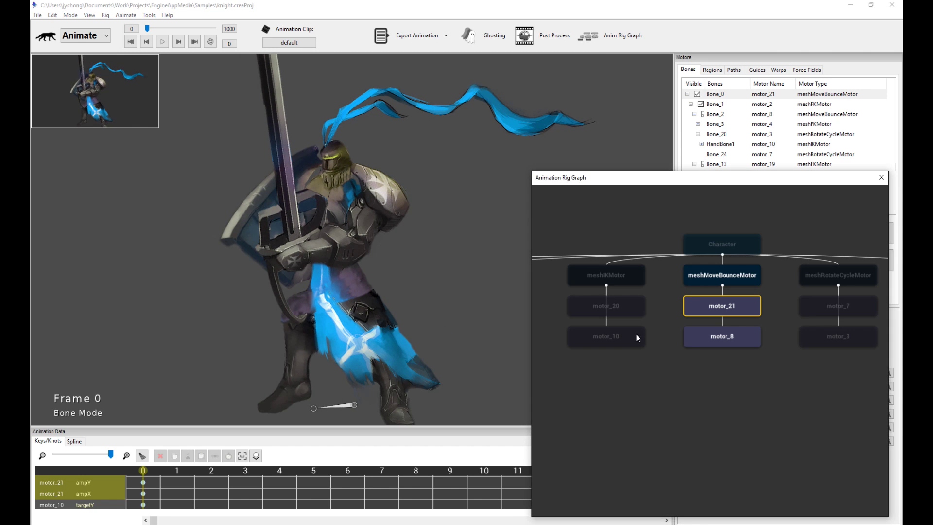
{"action": "left_click", "coordinate": [720, 335]}
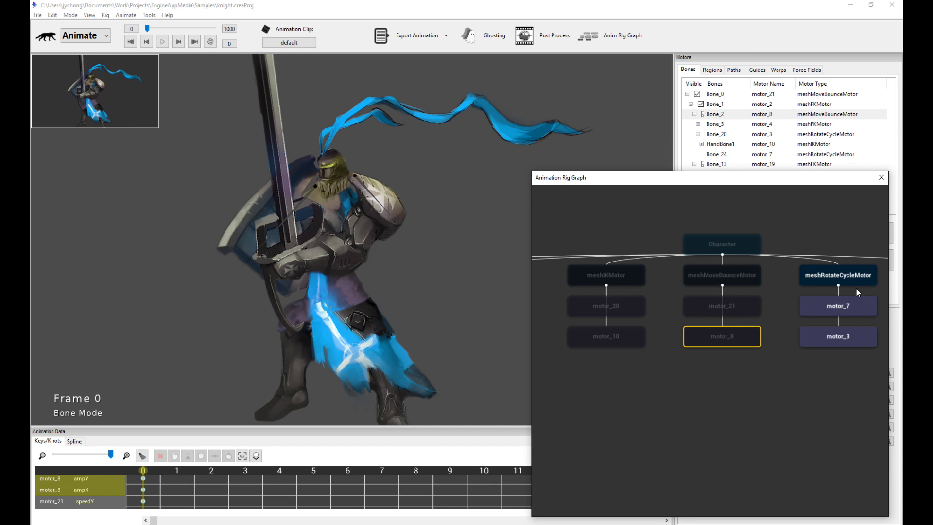
{"action": "left_click", "coordinate": [855, 307]}
{"action": "left_click", "coordinate": [847, 335]}
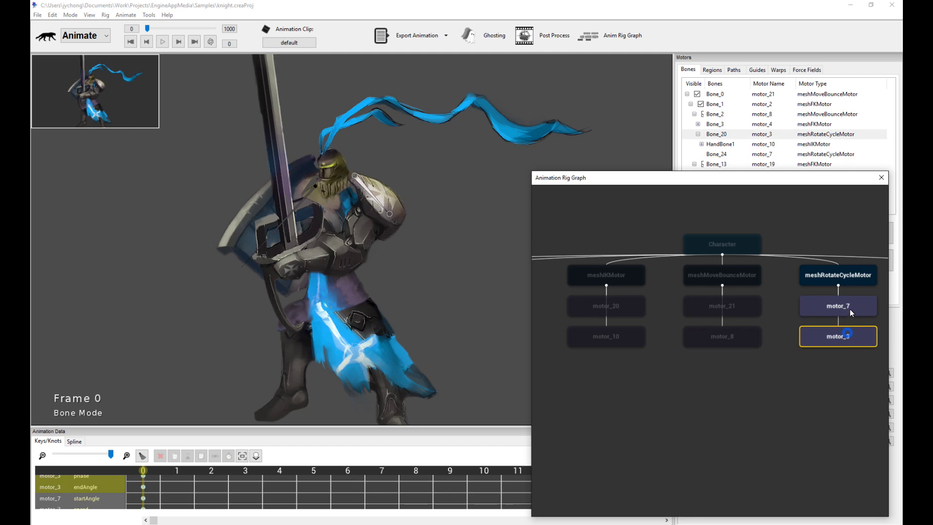
{"action": "left_click", "coordinate": [850, 309]}
{"action": "left_click", "coordinate": [847, 327]}
{"action": "left_click", "coordinate": [849, 313]}
{"action": "left_click", "coordinate": [848, 341]}
{"action": "left_click", "coordinate": [849, 311]}
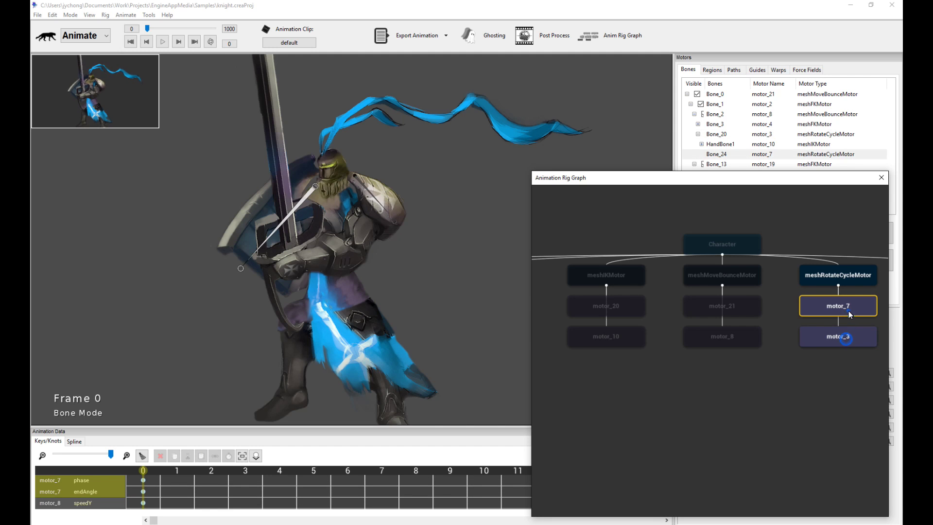
{"action": "left_click", "coordinate": [850, 331]}
{"action": "left_click", "coordinate": [850, 311]}
{"action": "left_click", "coordinate": [852, 329]}
{"action": "left_click", "coordinate": [856, 312]}
{"action": "left_click", "coordinate": [856, 331]}
{"action": "left_click", "coordinate": [853, 306]}
Pan to the ribbon's meshBendPhysicsMotor chain, select it, then close the rig graph
{"action": "middle_click_drag", "start_coordinate": [734, 379], "coordinate": [752, 392]}
{"action": "middle_click_drag", "start_coordinate": [668, 368], "coordinate": [719, 354]}
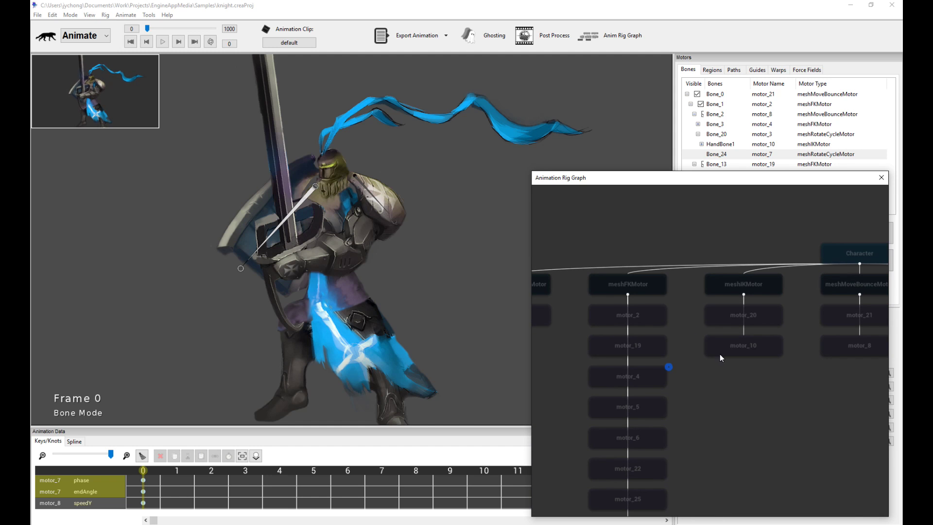
{"action": "middle_click_drag", "start_coordinate": [567, 348], "coordinate": [708, 376]}
{"action": "left_click", "coordinate": [709, 288]}
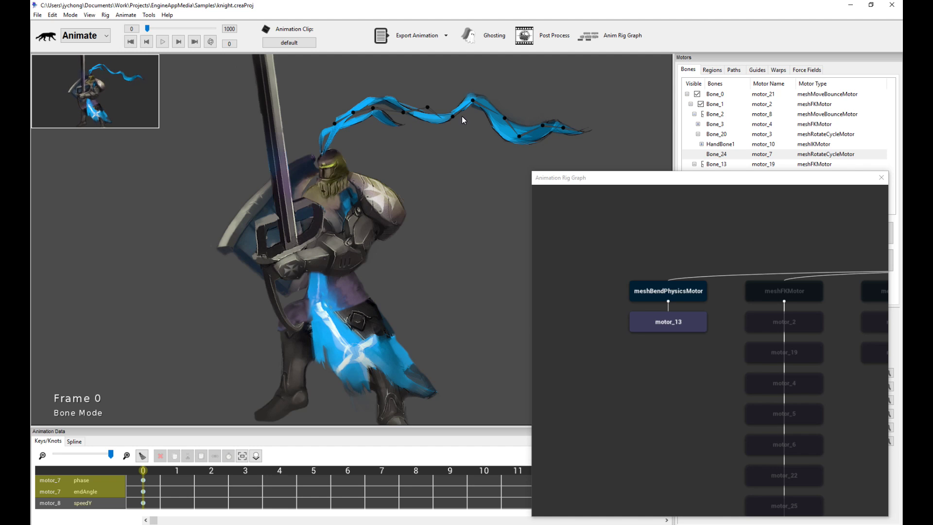
{"action": "left_click_drag", "start_coordinate": [748, 178], "coordinate": [664, 182]}
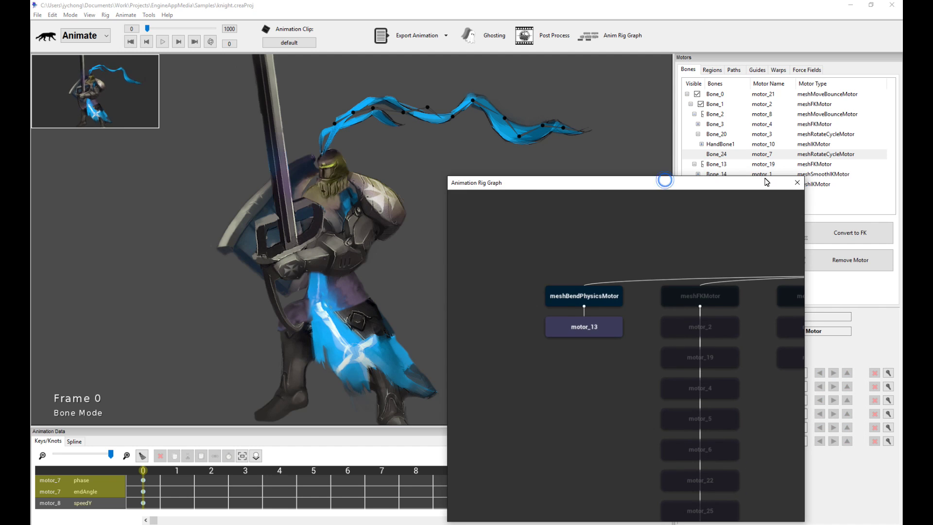
{"action": "left_click", "coordinate": [798, 183]}
Inspect the force_motor_0 direction force field, then play the knight animation as a preview
{"action": "left_click", "coordinate": [807, 70]}
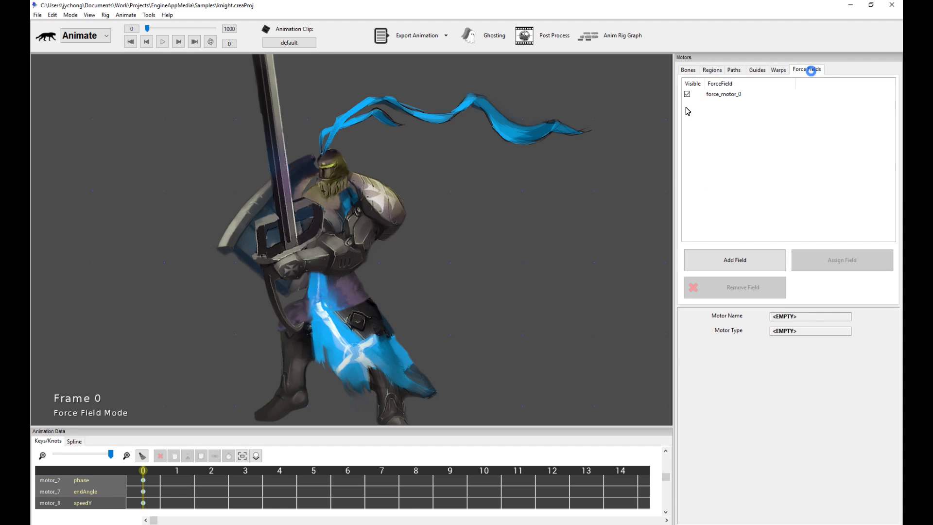
{"action": "left_click", "coordinate": [729, 95]}
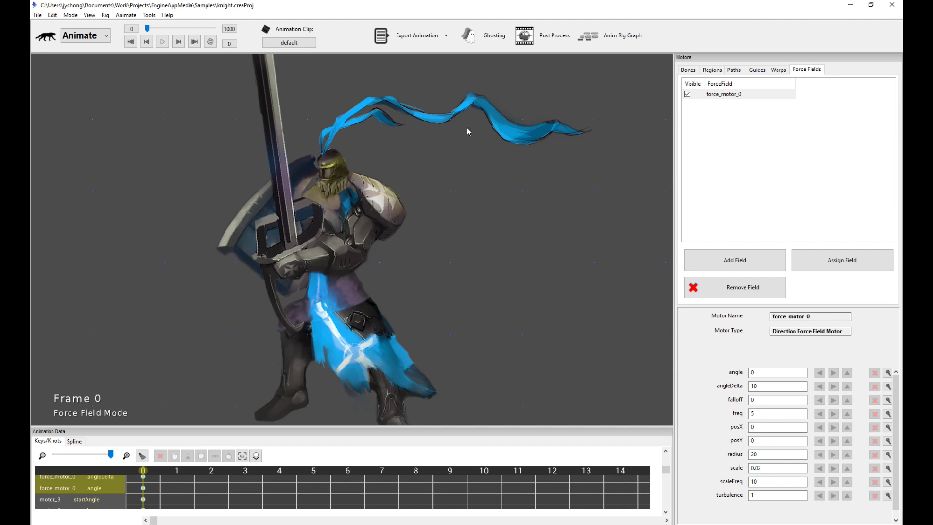
{"action": "left_click", "coordinate": [688, 70]}
{"action": "left_click", "coordinate": [213, 42]}
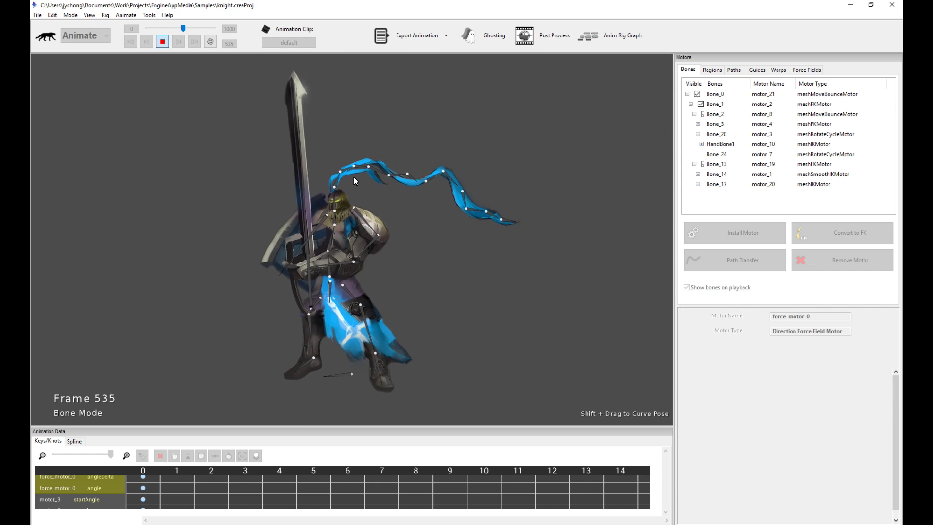
{"action": "left_click", "coordinate": [421, 42]}
Run a Normal Export of the knight animation for game engines at scale 1.0, gap step 2
{"action": "left_click", "coordinate": [456, 57]}
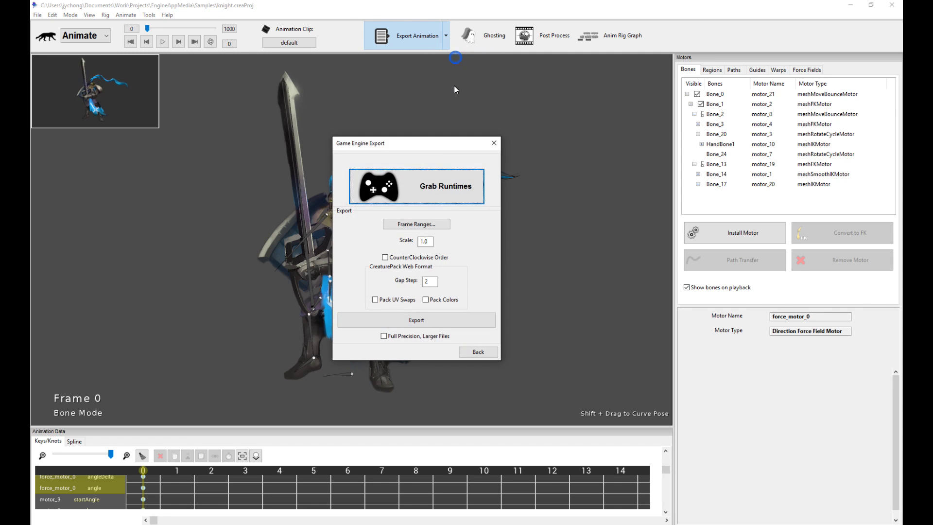
{"action": "left_click", "coordinate": [446, 324]}
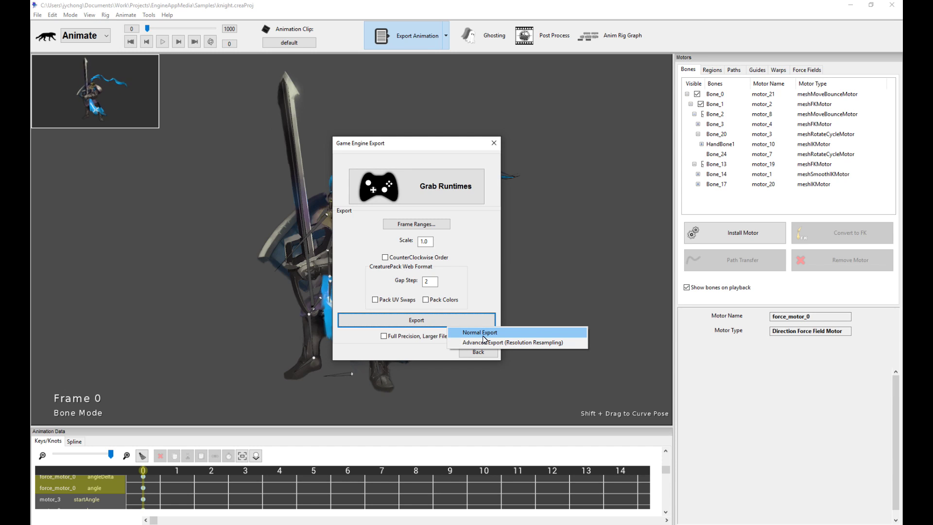
{"action": "left_click", "coordinate": [466, 333]}
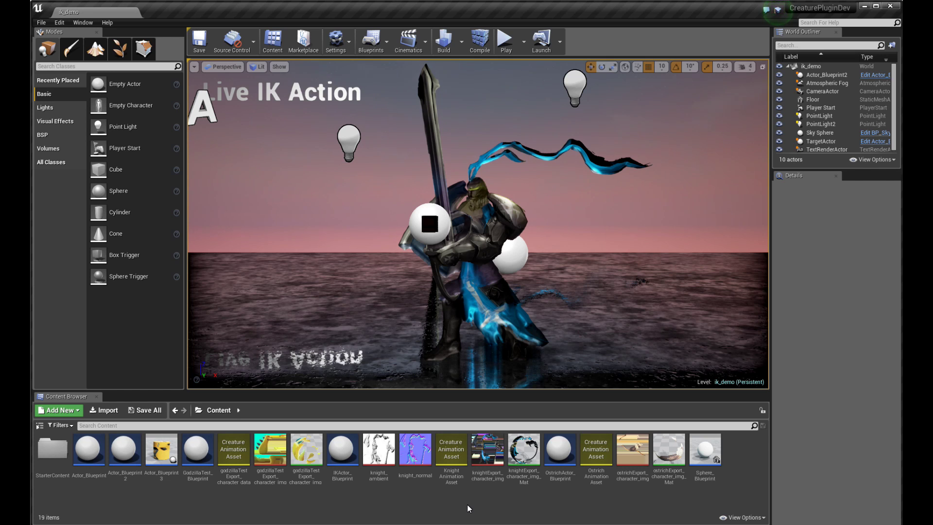
Select the knight actor Actor_Blueprint2 and show its Edit Blueprint options
{"action": "left_click", "coordinate": [486, 234]}
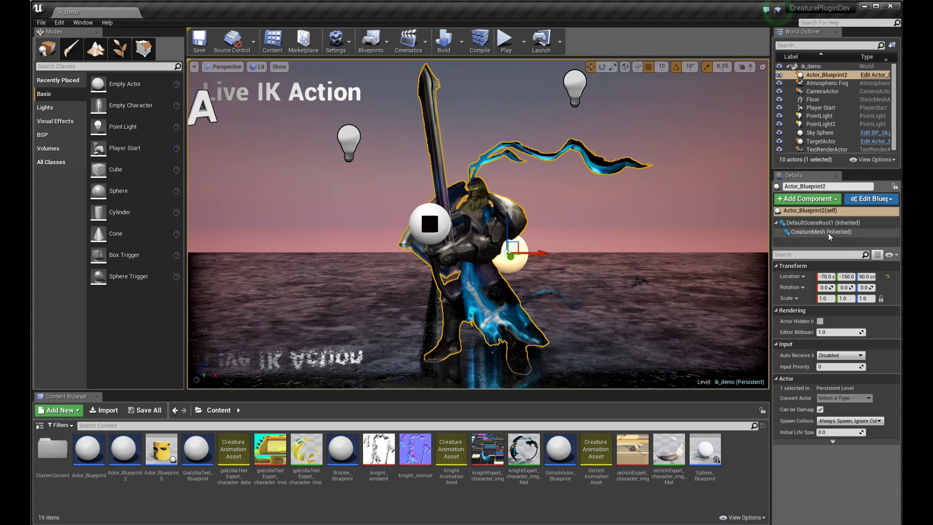
{"action": "left_click", "coordinate": [881, 201]}
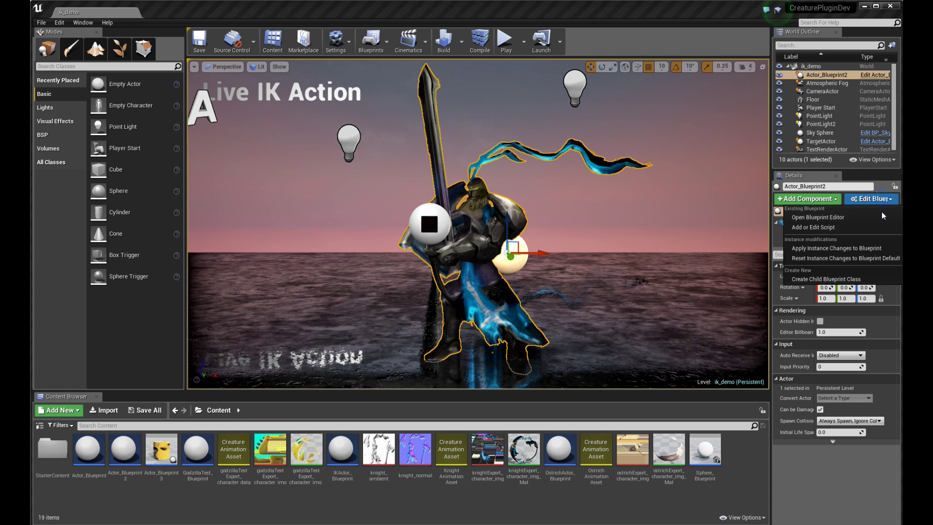
{"action": "left_click", "coordinate": [882, 216]}
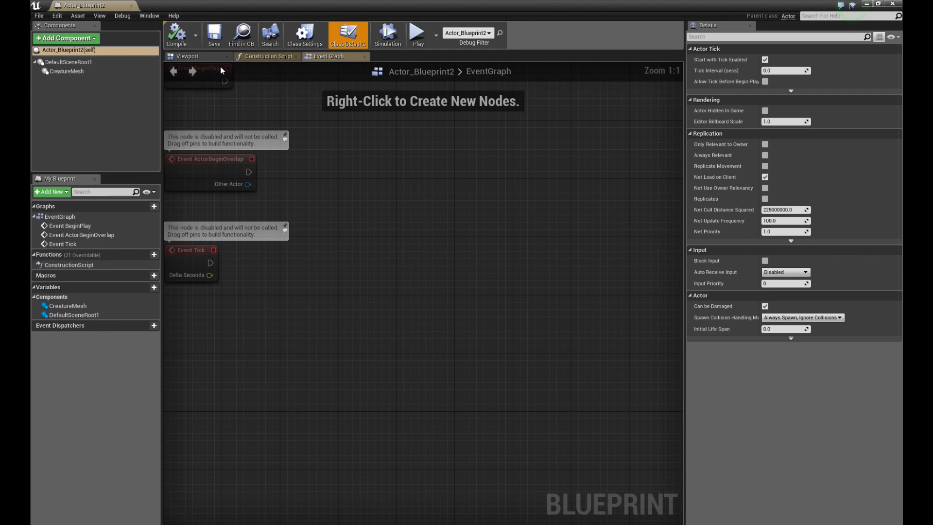
{"action": "left_click", "coordinate": [189, 57]}
{"action": "left_click", "coordinate": [102, 71]}
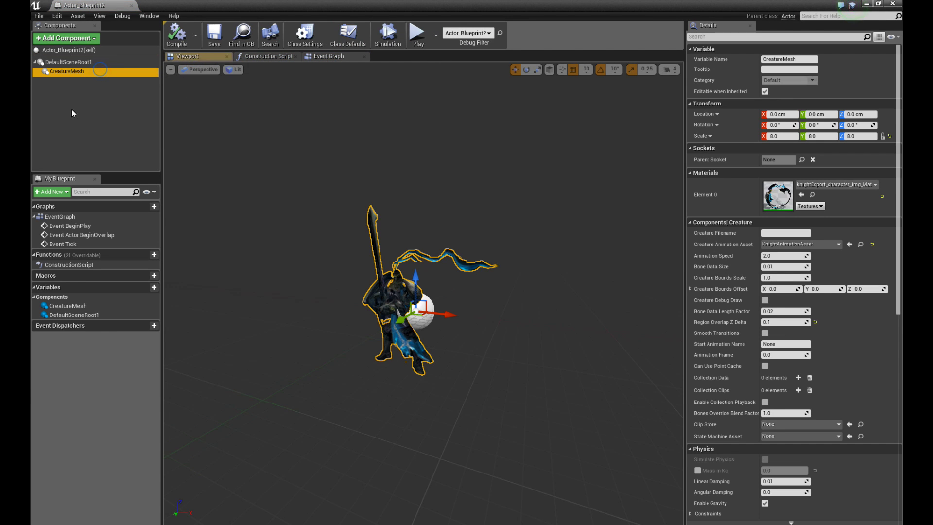
{"action": "scroll", "coordinate": [450, 302], "scroll_direction": "up", "scroll_amount": 2}
{"action": "scroll", "coordinate": [450, 300], "scroll_direction": "up", "scroll_amount": 2}
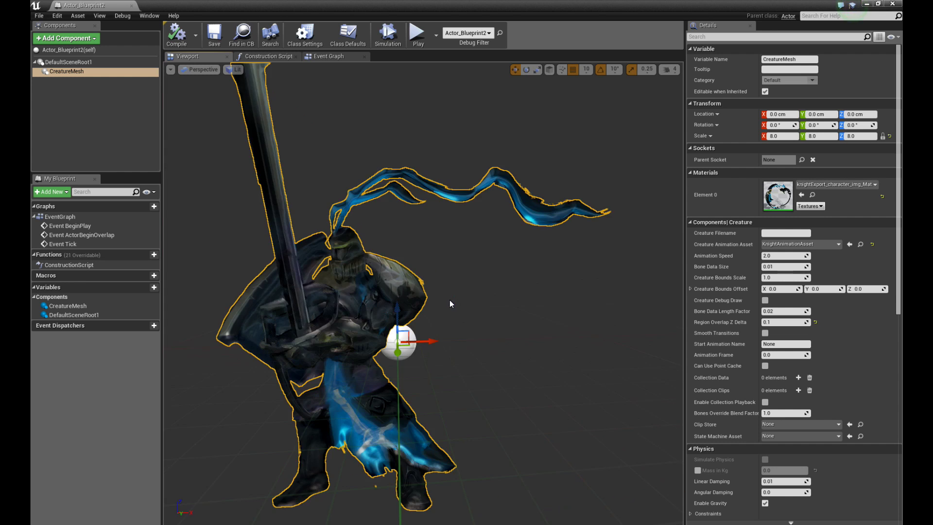
{"action": "scroll", "coordinate": [430, 294], "scroll_direction": "up", "scroll_amount": 3}
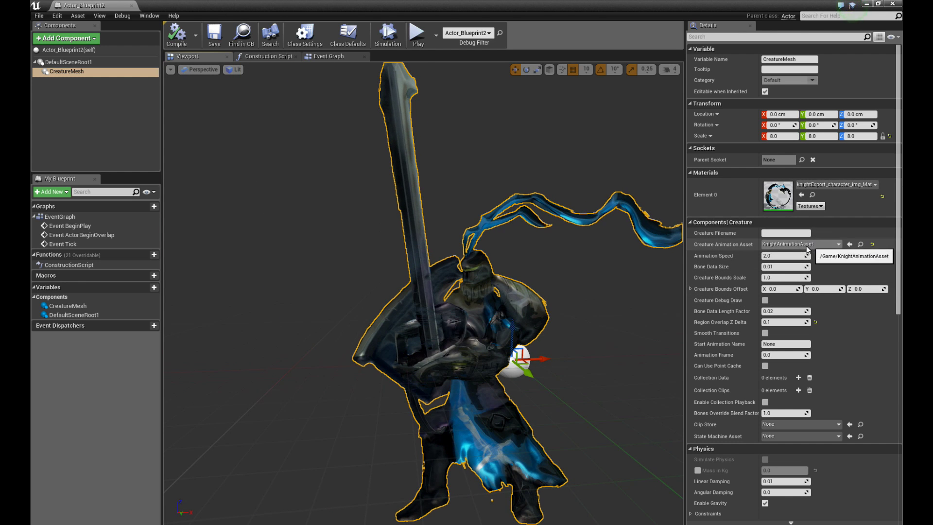
{"action": "left_click", "coordinate": [893, 4]}
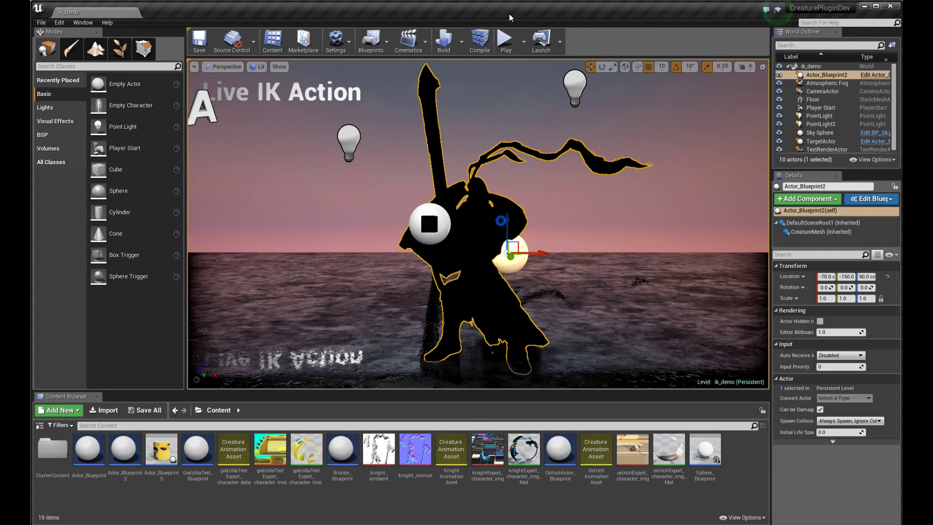
Play the ik_demo level briefly to watch the live IK, then stop it
{"action": "left_click", "coordinate": [506, 39]}
{"action": "key", "text": "Escape"}
{"action": "left_click", "coordinate": [496, 201]}
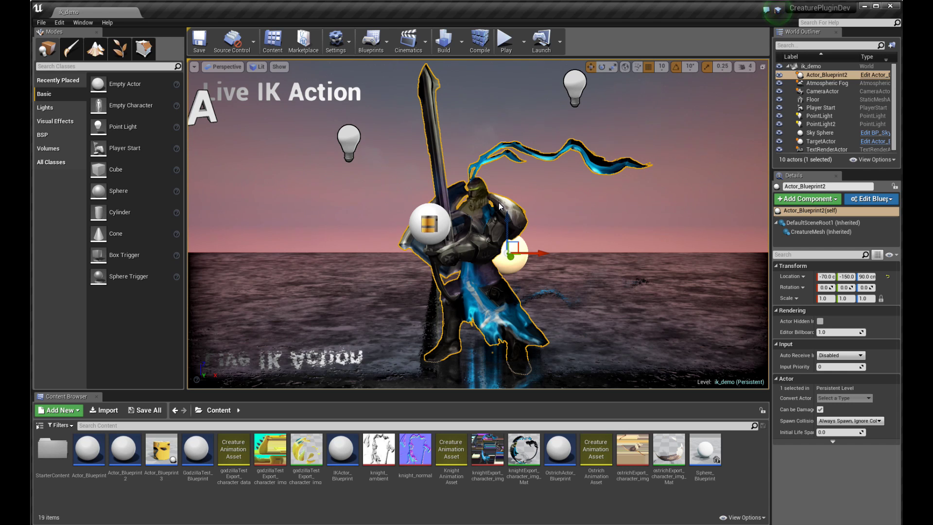
Open the Level Blueprint and navigate down to the User Input A, D and W key nodes
{"action": "left_click", "coordinate": [371, 42]}
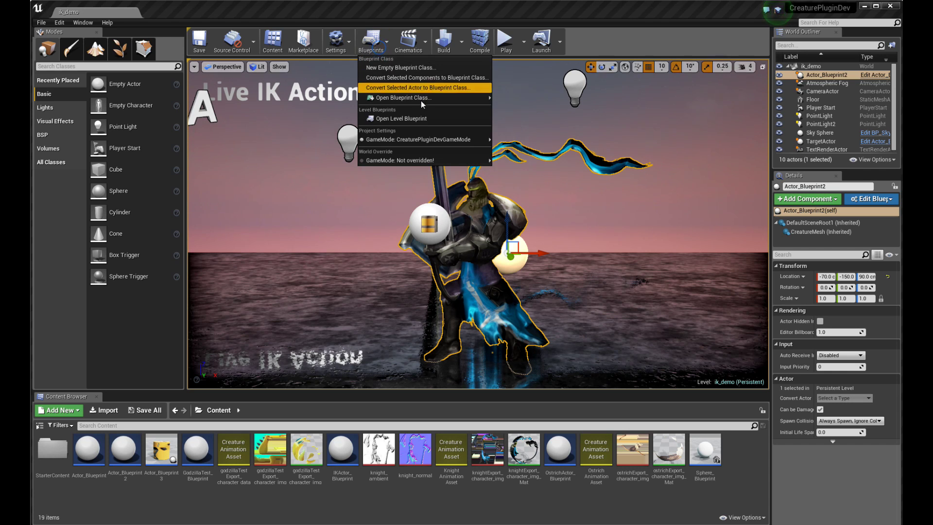
{"action": "left_click", "coordinate": [424, 118]}
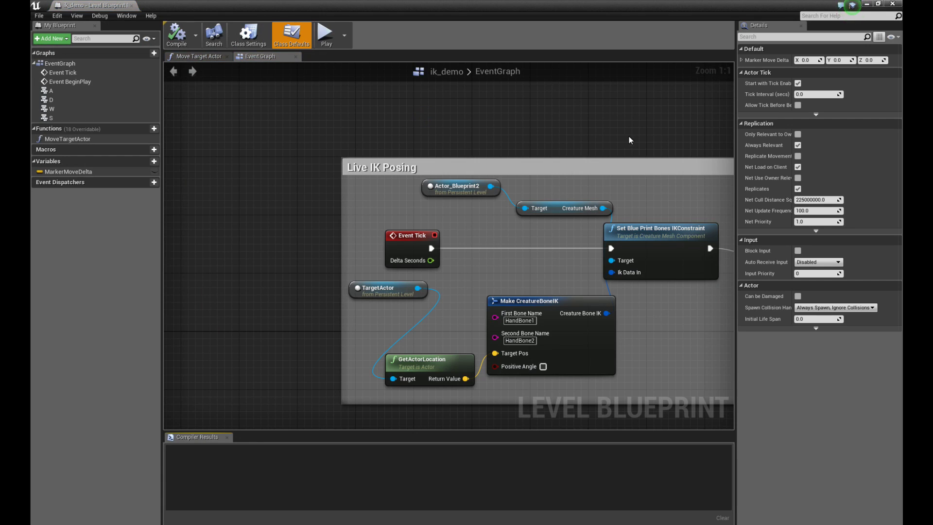
{"action": "scroll", "coordinate": [625, 126], "scroll_direction": "down", "scroll_amount": 1}
{"action": "mouse_move", "coordinate": [626, 125]}
{"action": "right_mouse_down"}
{"action": "mouse_move", "coordinate": [518, 132]}
{"action": "mouse_move", "coordinate": [527, 129]}
{"action": "right_mouse_up"}
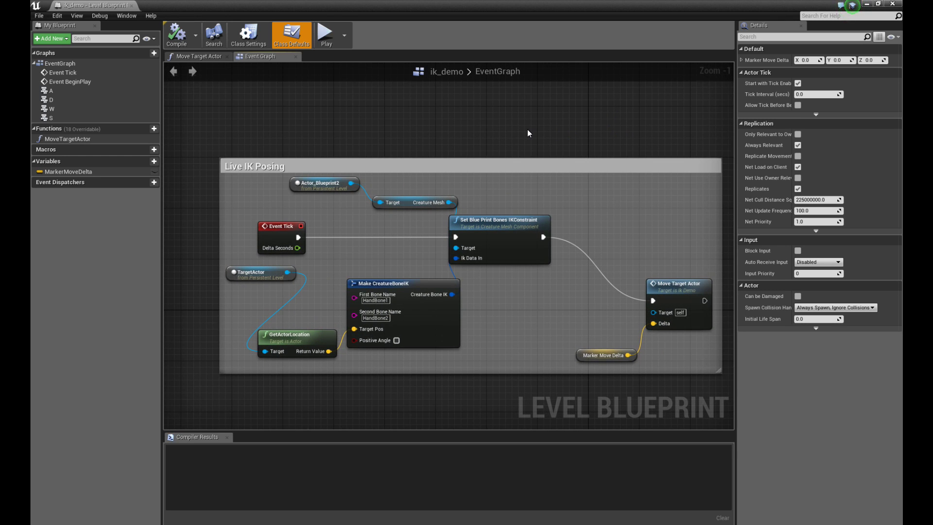
{"action": "scroll", "coordinate": [524, 129], "scroll_direction": "up", "scroll_amount": 1}
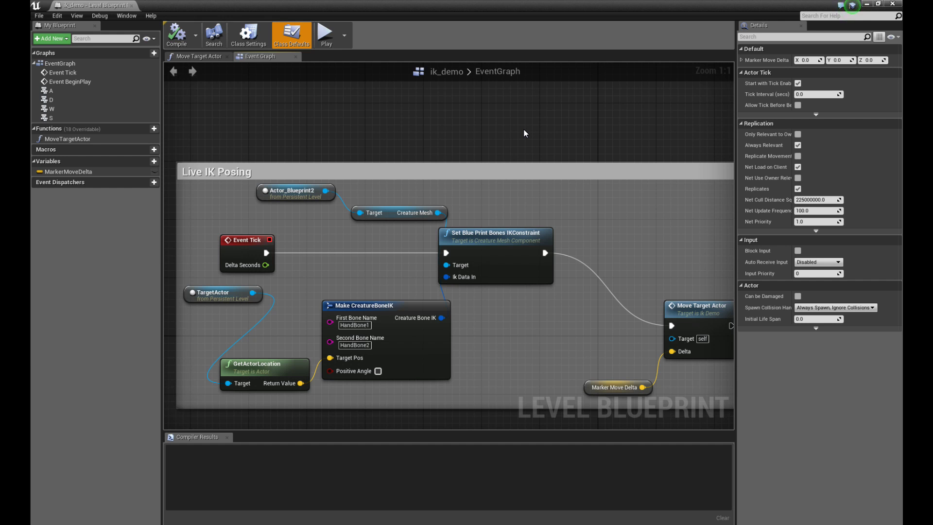
{"action": "scroll", "coordinate": [524, 132], "scroll_direction": "down", "scroll_amount": 1}
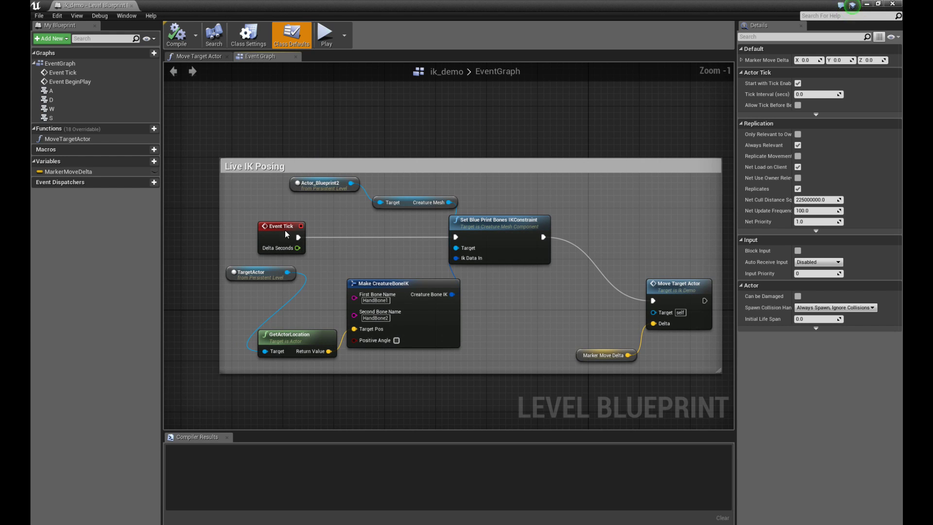
{"action": "scroll", "coordinate": [522, 279], "scroll_direction": "up", "scroll_amount": 1}
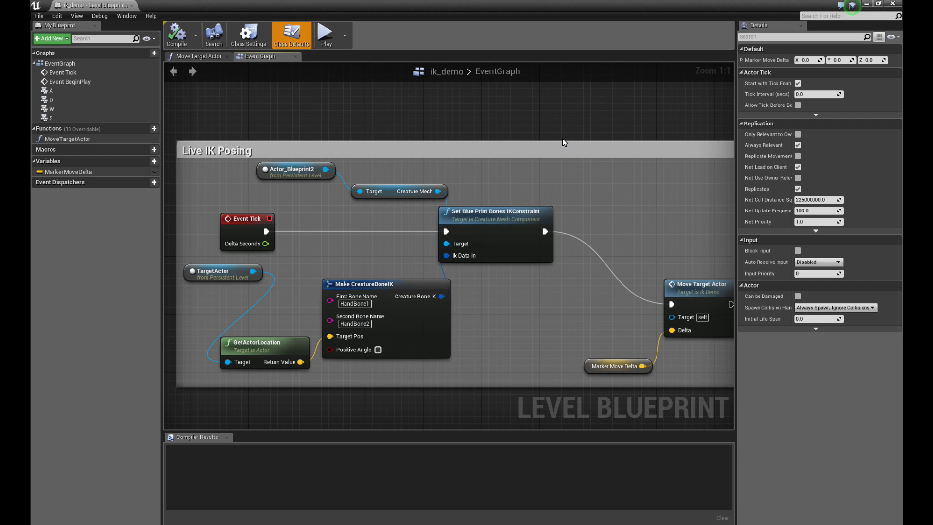
{"action": "scroll", "coordinate": [562, 139], "scroll_direction": "down", "scroll_amount": 1}
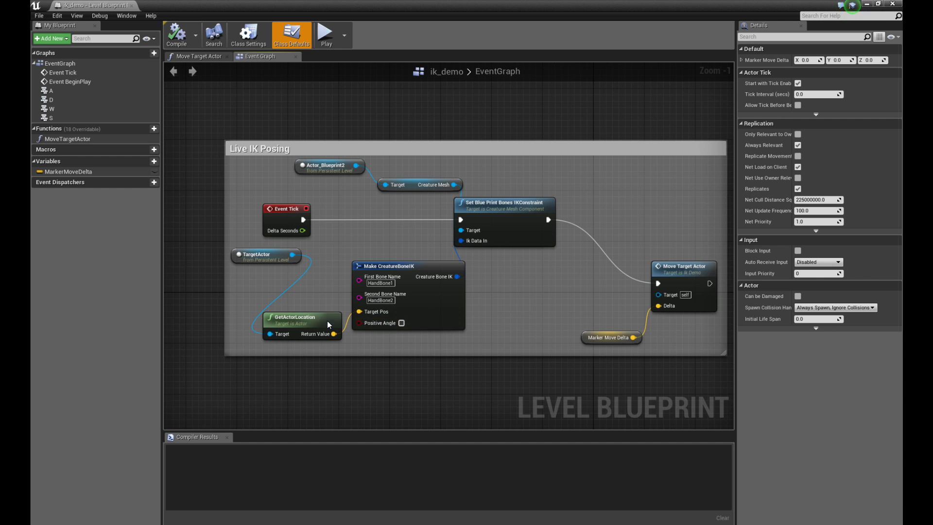
{"action": "scroll", "coordinate": [512, 327], "scroll_direction": "down", "scroll_amount": 2}
{"action": "right_click_drag", "start_coordinate": [512, 327], "coordinate": [566, 299]}
Pan across the A, D, W and S nodes setting Marker Move Delta, then zoom back to Live IK Posing
{"action": "scroll", "coordinate": [567, 298], "scroll_direction": "up", "scroll_amount": 2}
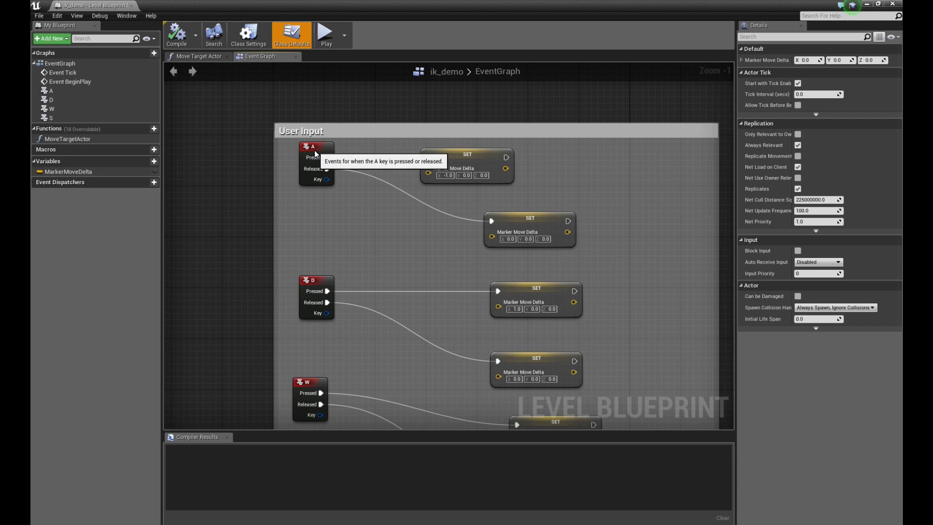
{"action": "right_click_drag", "start_coordinate": [391, 307], "coordinate": [347, 232]}
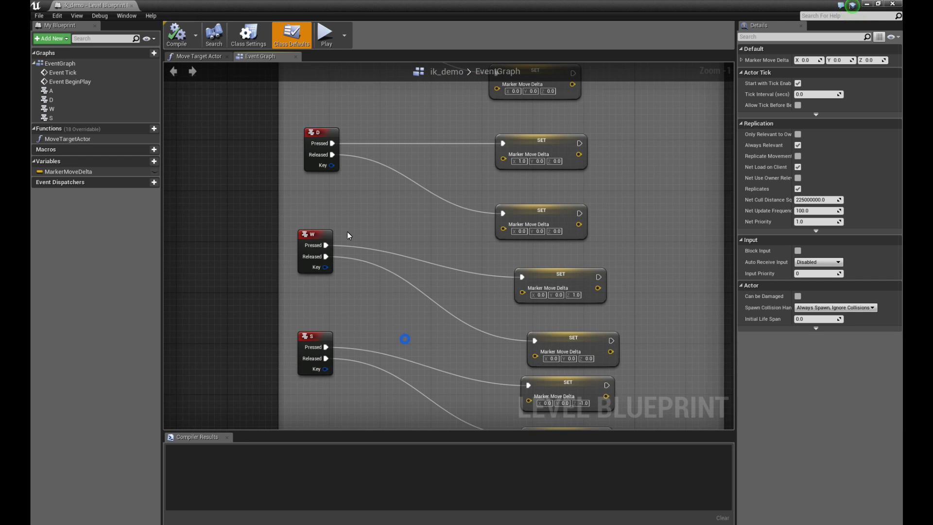
{"action": "right_click_drag", "start_coordinate": [408, 216], "coordinate": [381, 212]}
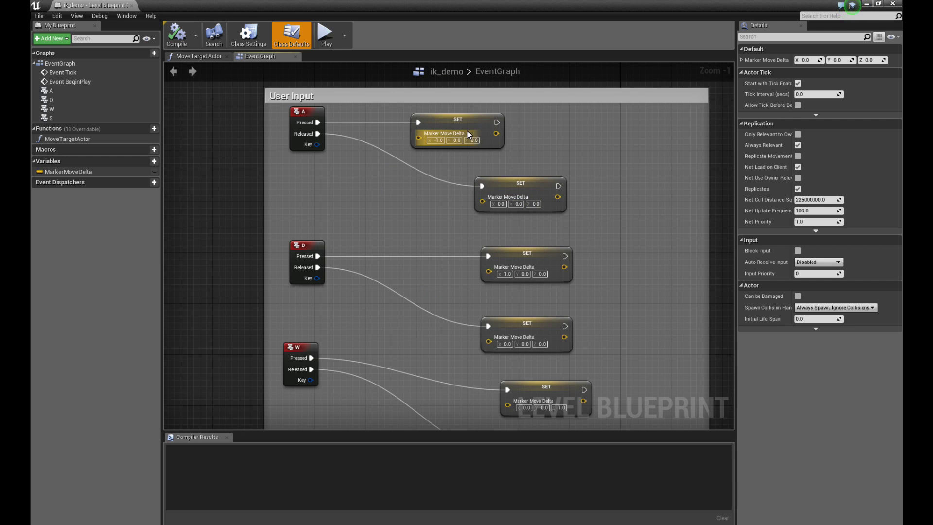
{"action": "right_click_drag", "start_coordinate": [599, 308], "coordinate": [526, 273]}
{"action": "scroll", "coordinate": [617, 233], "scroll_direction": "down", "scroll_amount": 1}
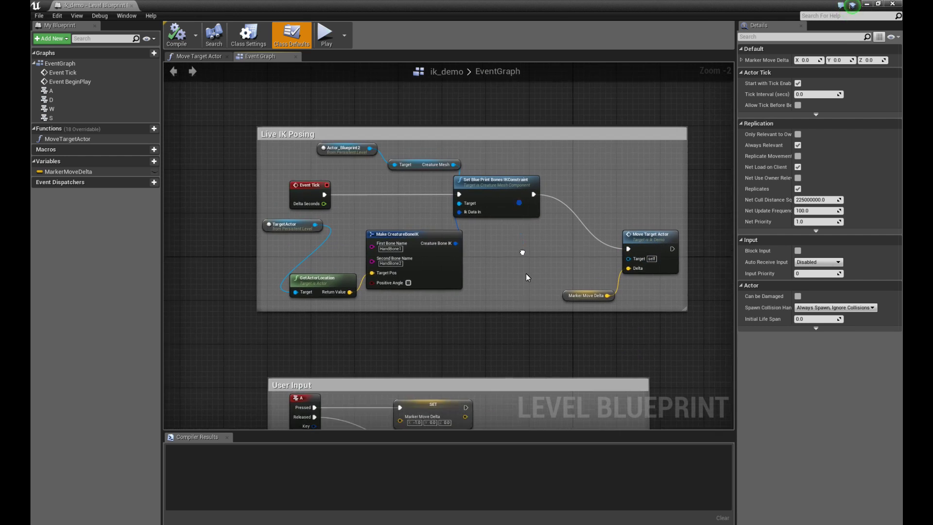
Recentre the Live IK Posing graph and move the IKConstraint node slightly right and down beside Event Tick
{"action": "scroll", "coordinate": [525, 267], "scroll_direction": "up", "scroll_amount": 2}
{"action": "right_click_drag", "start_coordinate": [466, 140], "coordinate": [469, 153]}
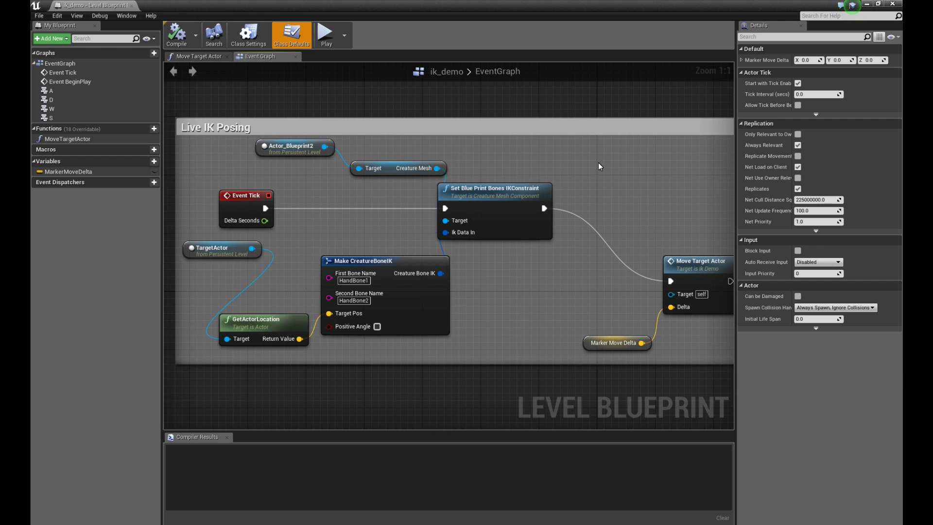
{"action": "left_click", "coordinate": [257, 195]}
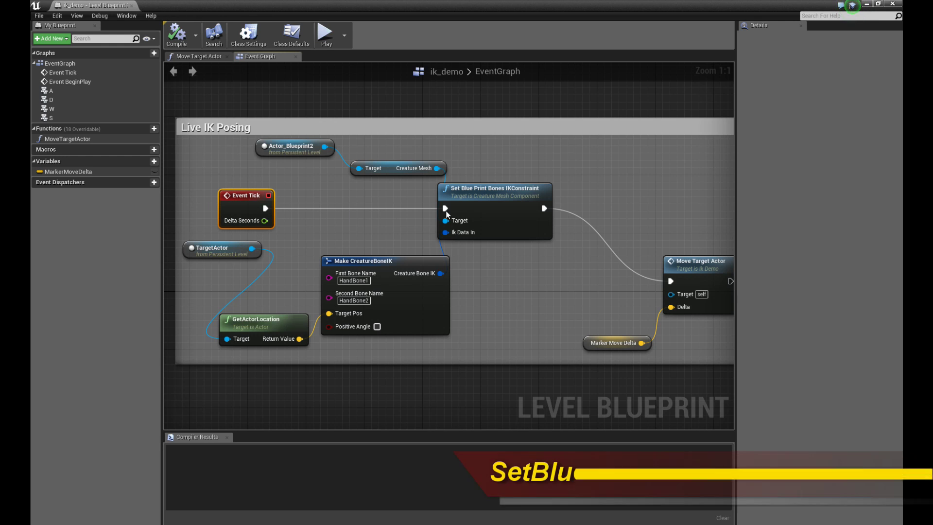
{"action": "left_click", "coordinate": [506, 189]}
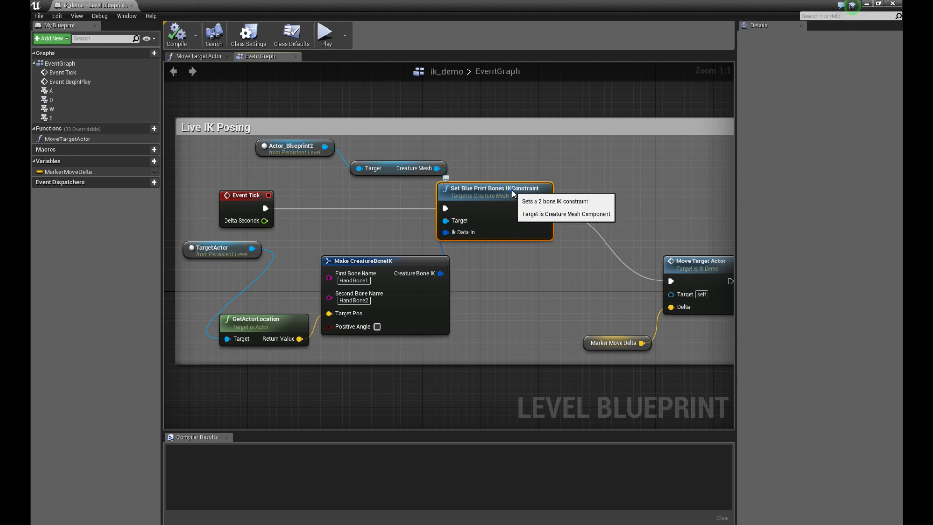
{"action": "left_click_drag", "start_coordinate": [512, 191], "coordinate": [527, 199]}
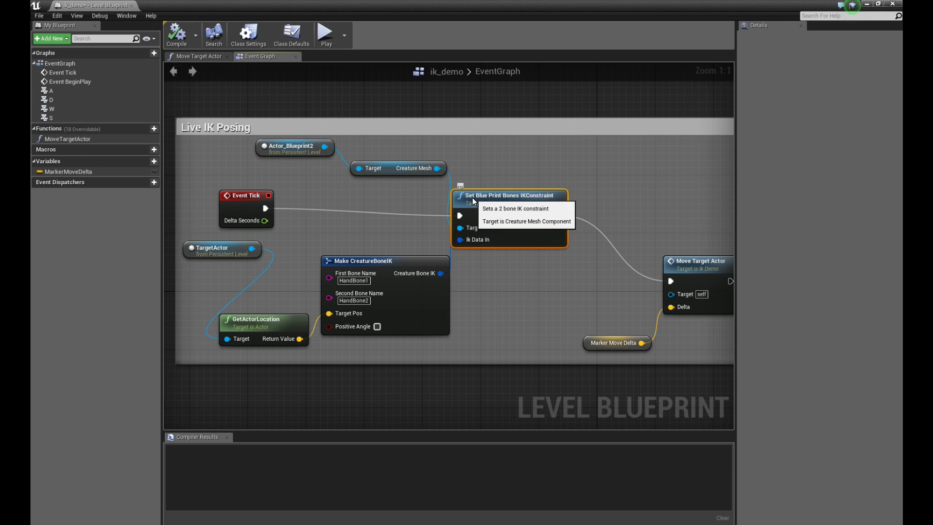
{"action": "left_click_drag", "start_coordinate": [518, 200], "coordinate": [525, 200]}
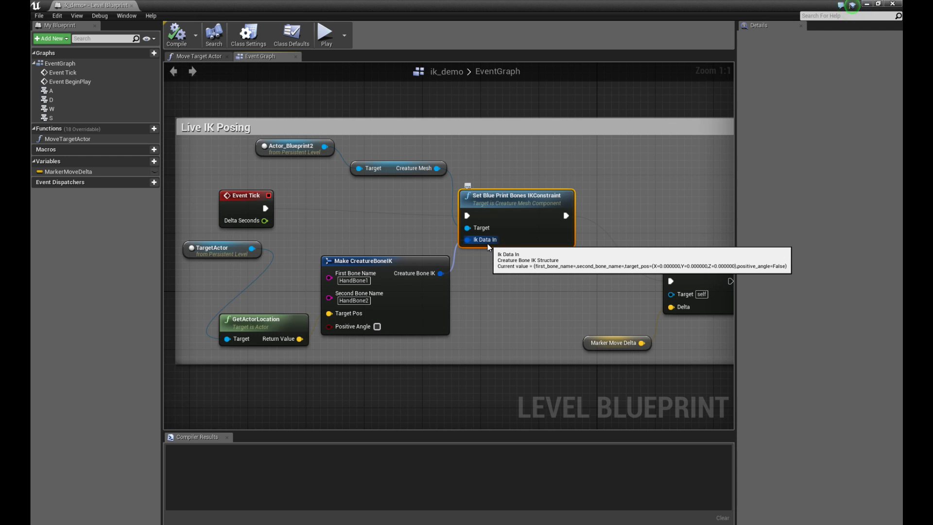
{"action": "left_click", "coordinate": [413, 261]}
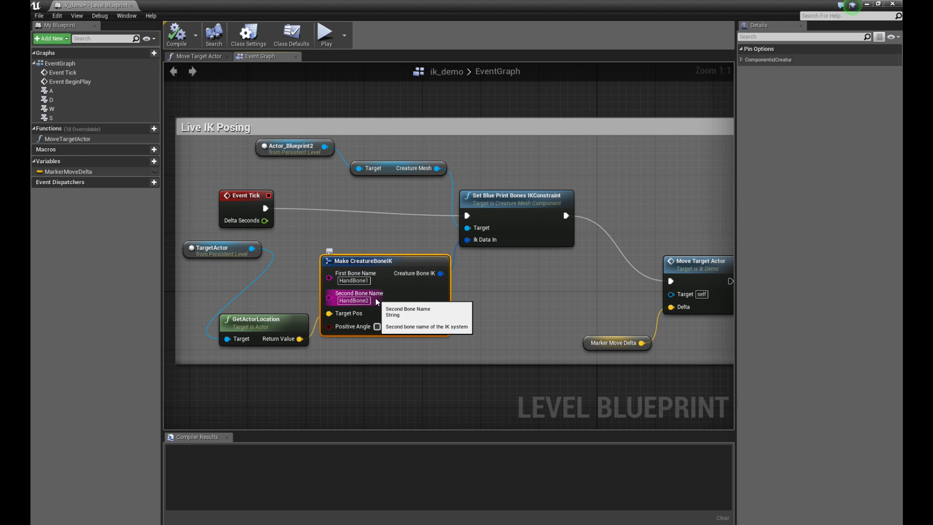
Check Make CreatureBoneIK's bone names, HandBone1 as First Bone and HandBone2 as Second Bone
{"action": "left_click", "coordinate": [359, 280]}
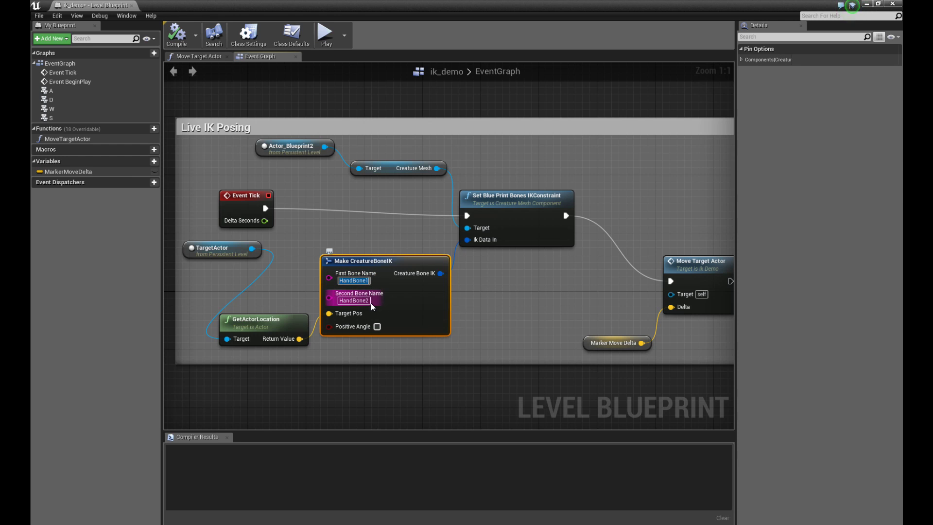
{"action": "left_click", "coordinate": [361, 302]}
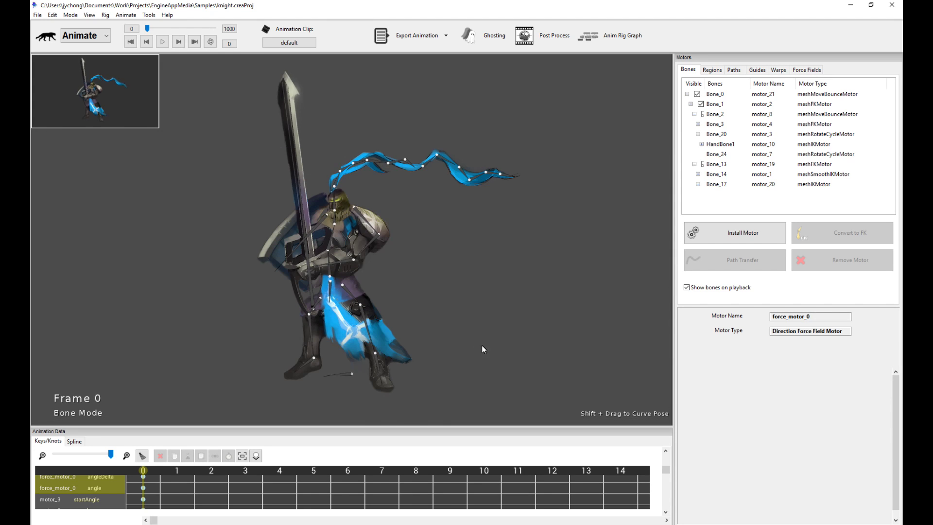
{"action": "scroll", "coordinate": [463, 293], "scroll_direction": "up", "scroll_amount": 5}
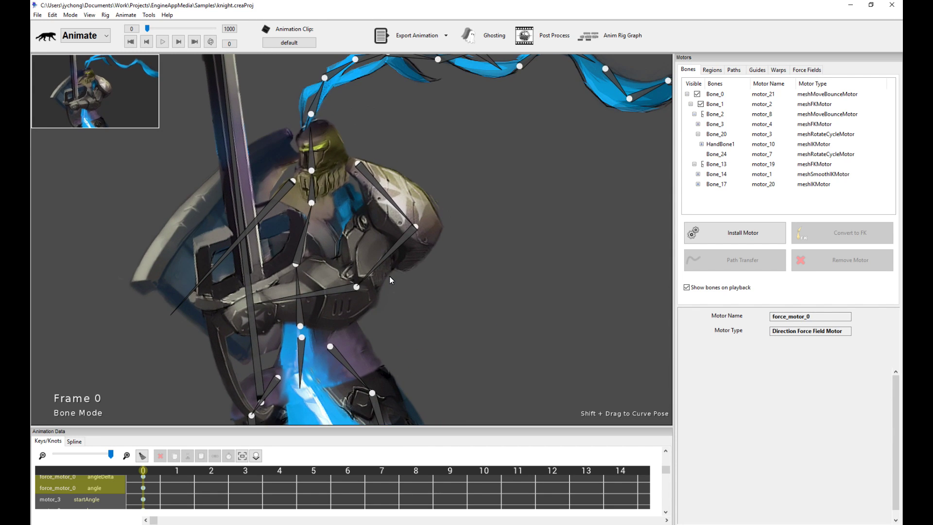
In Creature, compare the motors on HandBone1, HandBone2 and Bone_20, including IK motor motor_10, then return to UE4
{"action": "left_click", "coordinate": [341, 287]}
{"action": "left_click", "coordinate": [340, 288]}
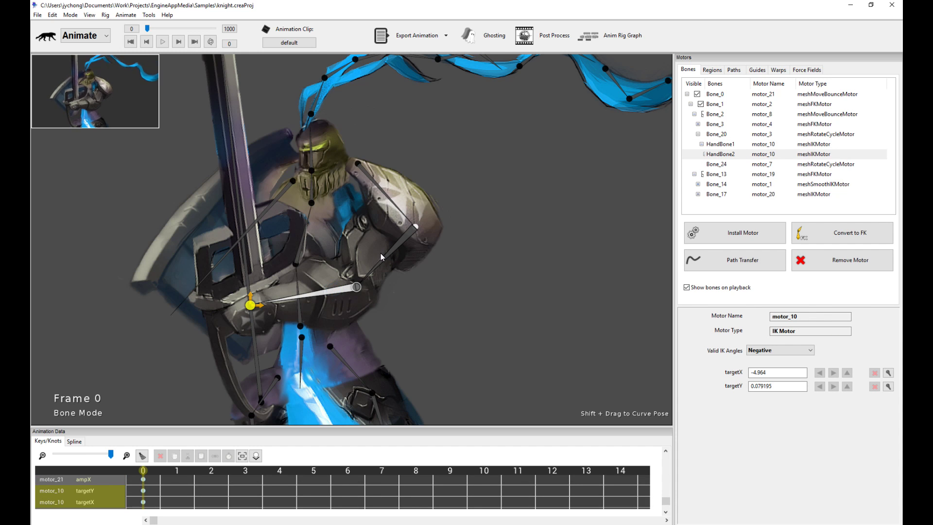
{"action": "left_click", "coordinate": [826, 144]}
{"action": "left_click", "coordinate": [826, 154]}
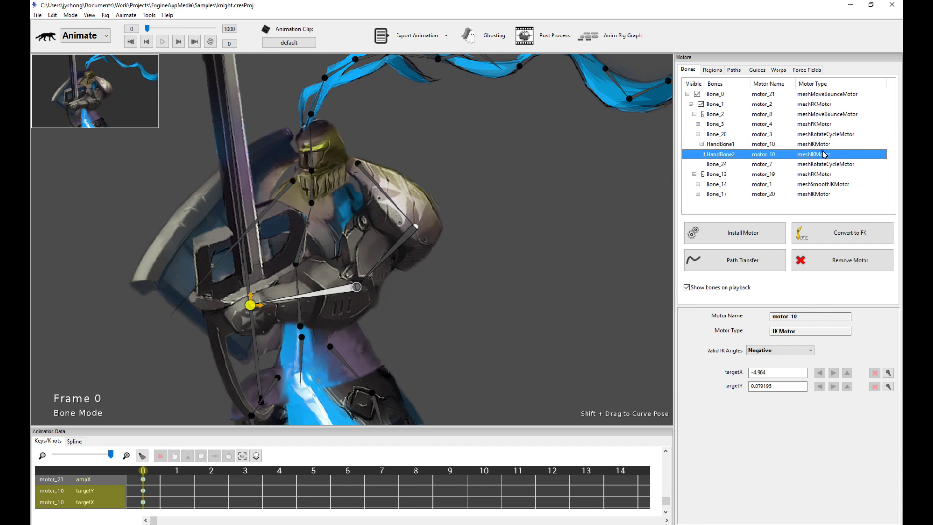
{"action": "left_click", "coordinate": [825, 145]}
{"action": "left_click", "coordinate": [824, 154]}
{"action": "left_click", "coordinate": [822, 135]}
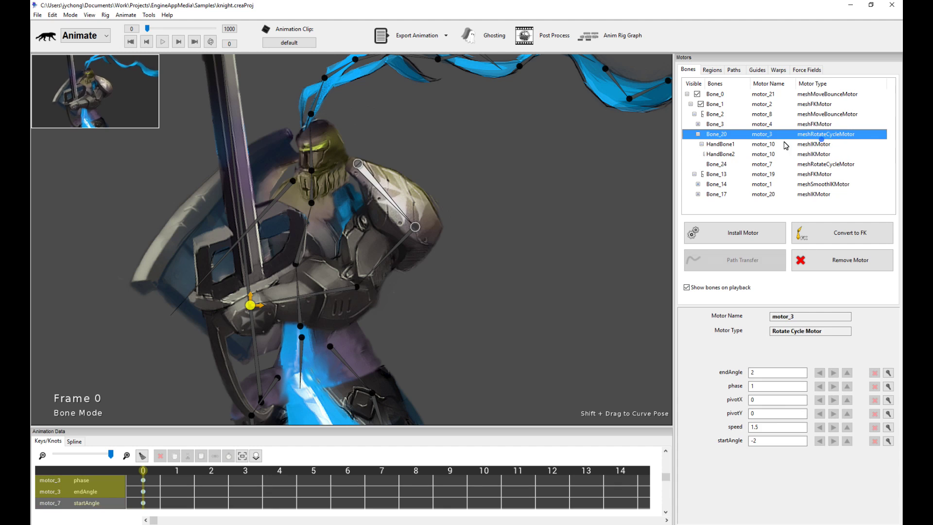
{"action": "left_click", "coordinate": [720, 144]}
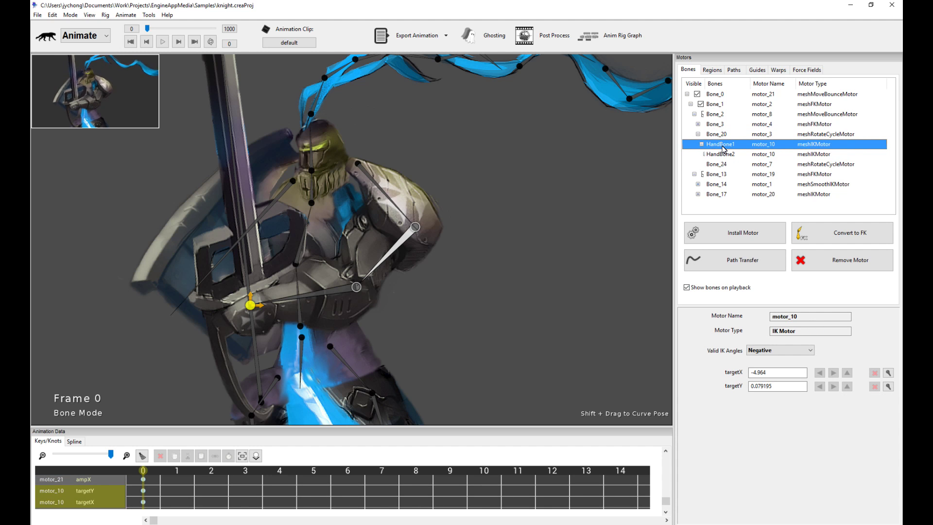
{"action": "left_click", "coordinate": [723, 154]}
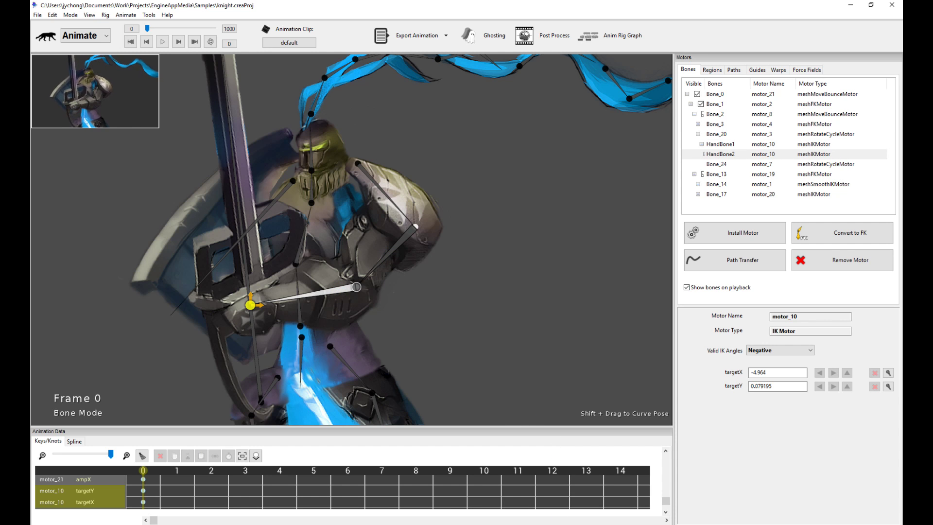
{"action": "mouse_move", "coordinate": [599, 503]}
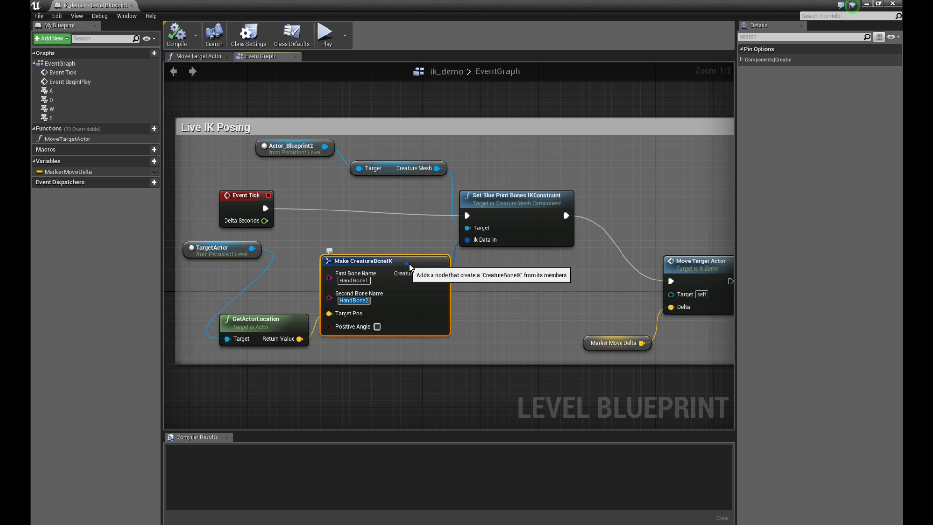
{"action": "left_click_drag", "start_coordinate": [404, 270], "coordinate": [411, 271]}
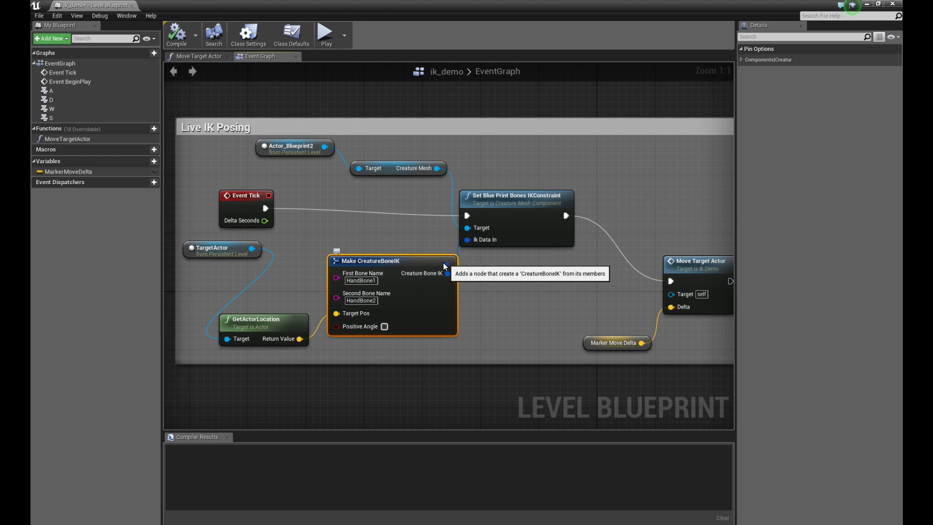
{"action": "left_click_drag", "start_coordinate": [444, 262], "coordinate": [437, 265]}
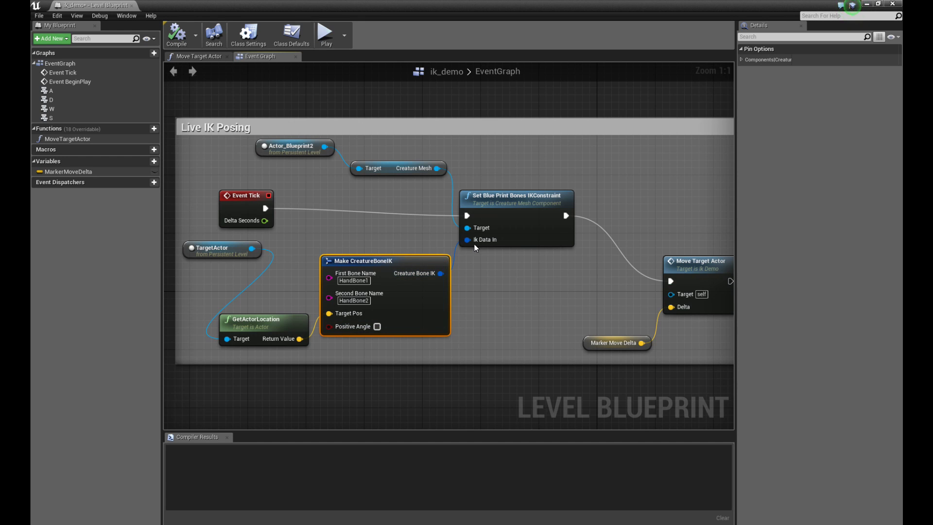
{"action": "left_click", "coordinate": [528, 194]}
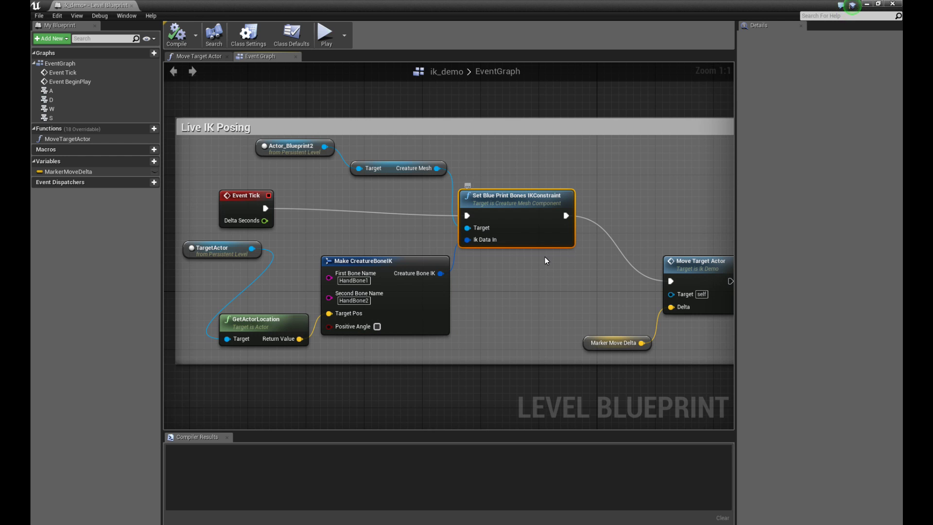
Pan the Live IK Posing graph and box-select the Move Target Actor and Marker Move Delta nodes
{"action": "right_click_drag", "start_coordinate": [635, 204], "coordinate": [628, 205]}
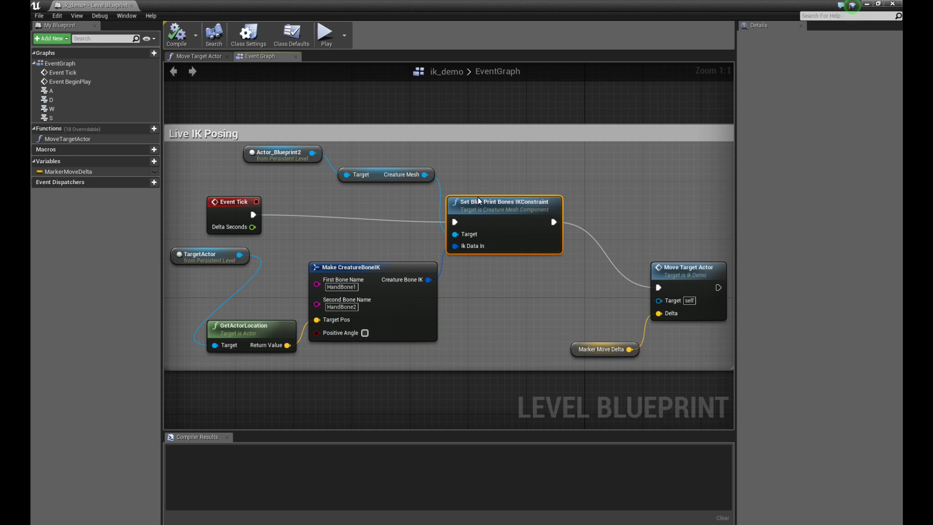
{"action": "right_click_drag", "start_coordinate": [662, 222], "coordinate": [607, 212]}
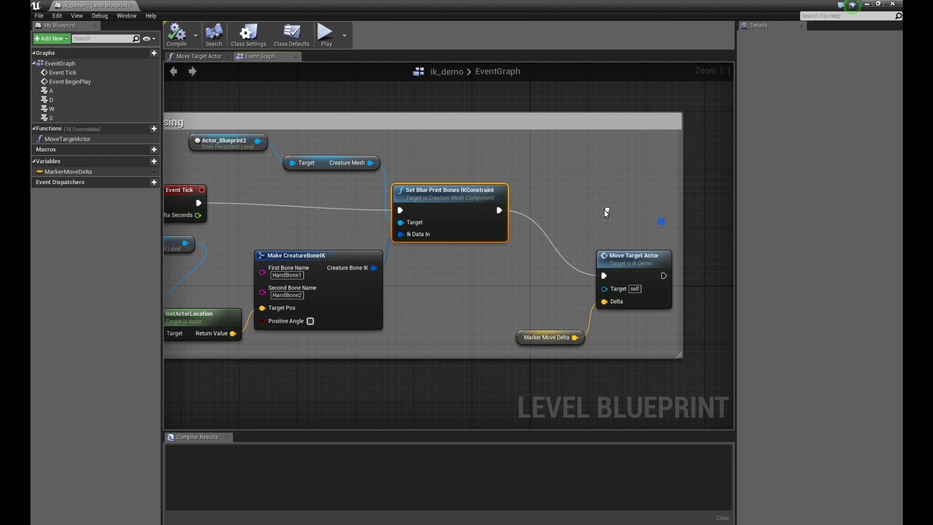
{"action": "left_click_drag", "start_coordinate": [672, 384], "coordinate": [569, 234]}
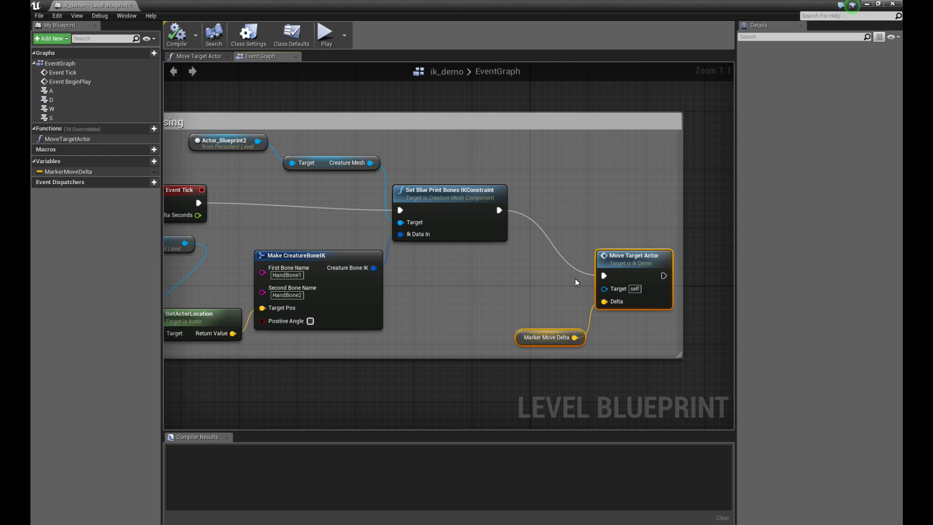
{"action": "right_click_drag", "start_coordinate": [539, 334], "coordinate": [583, 332]}
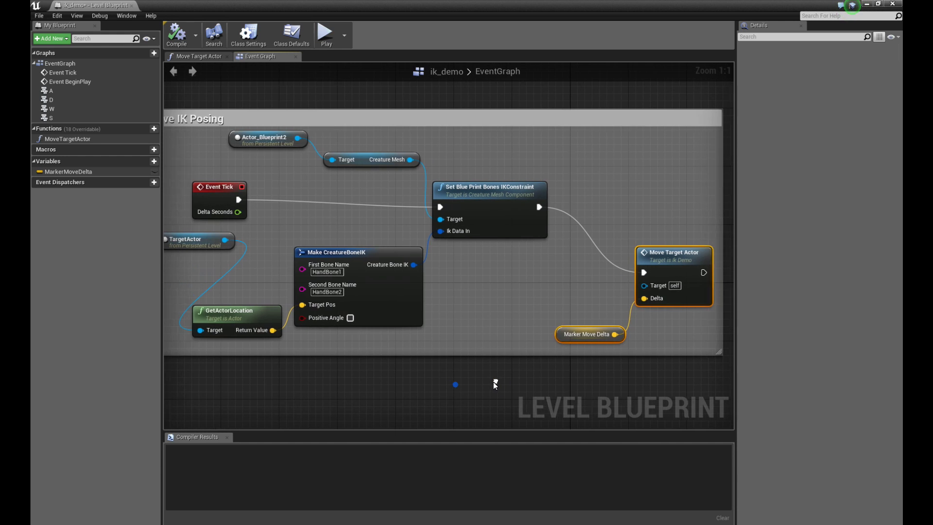
Select GetActorLocation, Make CreatureBoneIK and IKConstraint nodes, then restore the Blueprint window to reveal the viewport
{"action": "left_click", "coordinate": [243, 315]}
{"action": "left_click", "coordinate": [362, 263]}
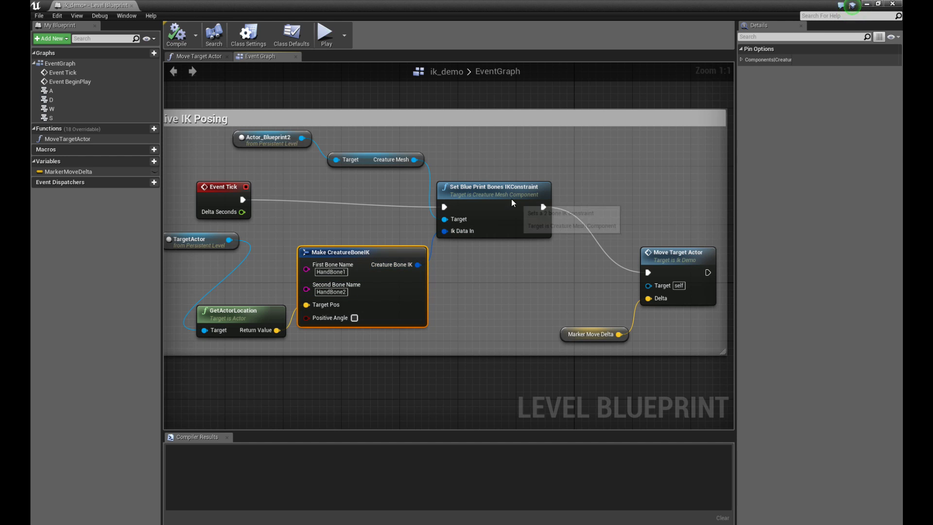
{"action": "left_click", "coordinate": [500, 188]}
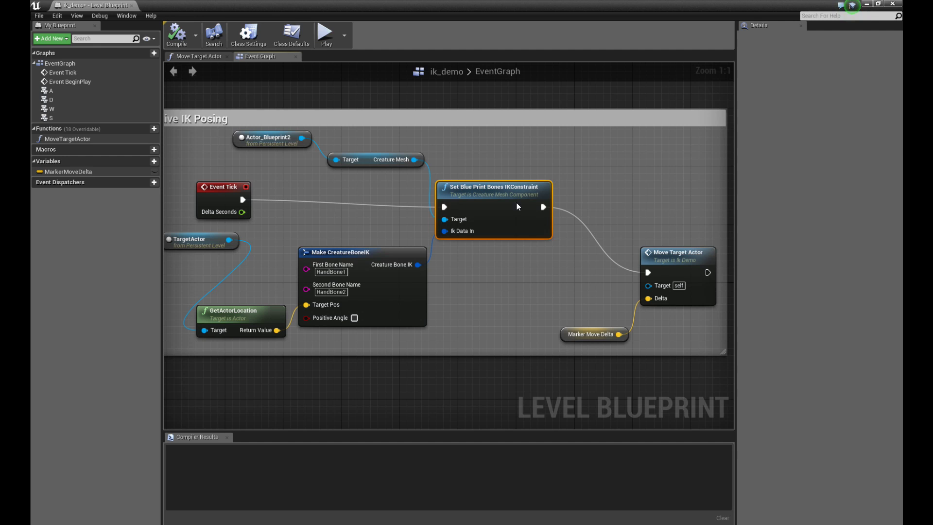
{"action": "left_click_drag", "start_coordinate": [249, 87], "coordinate": [535, 210]}
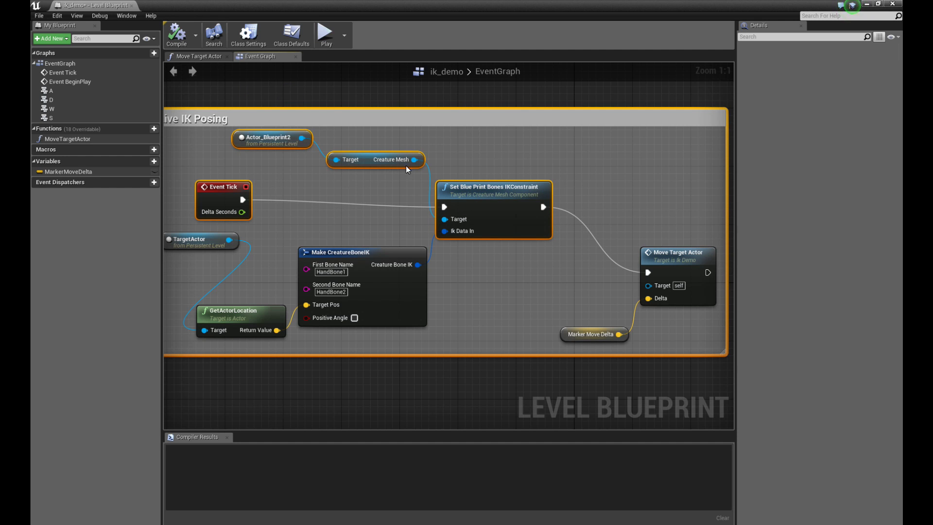
{"action": "left_click", "coordinate": [489, 189]}
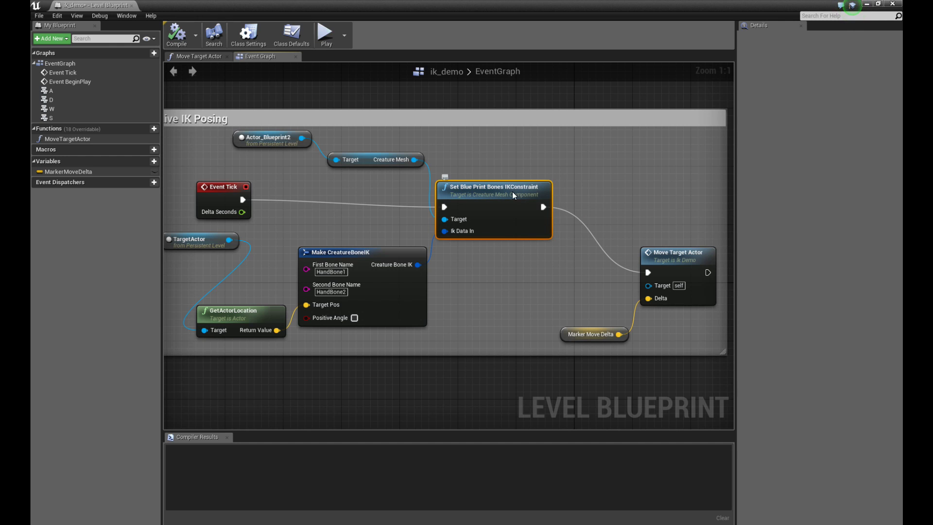
{"action": "left_click", "coordinate": [399, 252]}
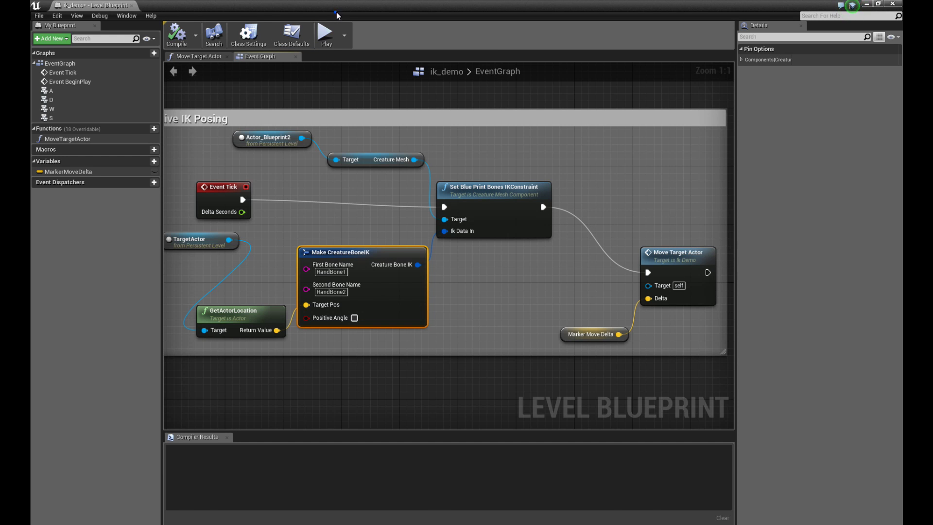
{"action": "left_click_drag", "start_coordinate": [449, 12], "coordinate": [549, 362]}
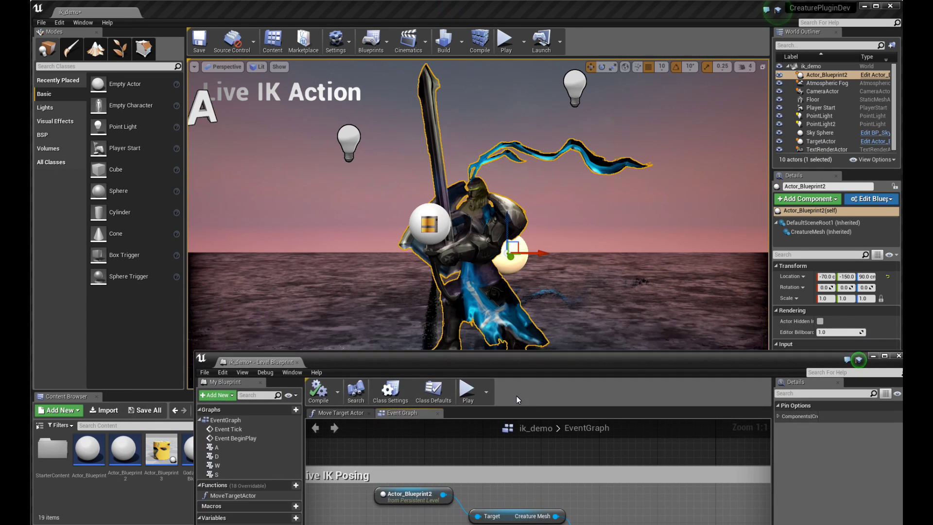
{"action": "left_click", "coordinate": [494, 262]}
{"action": "key", "text": "Escape"}
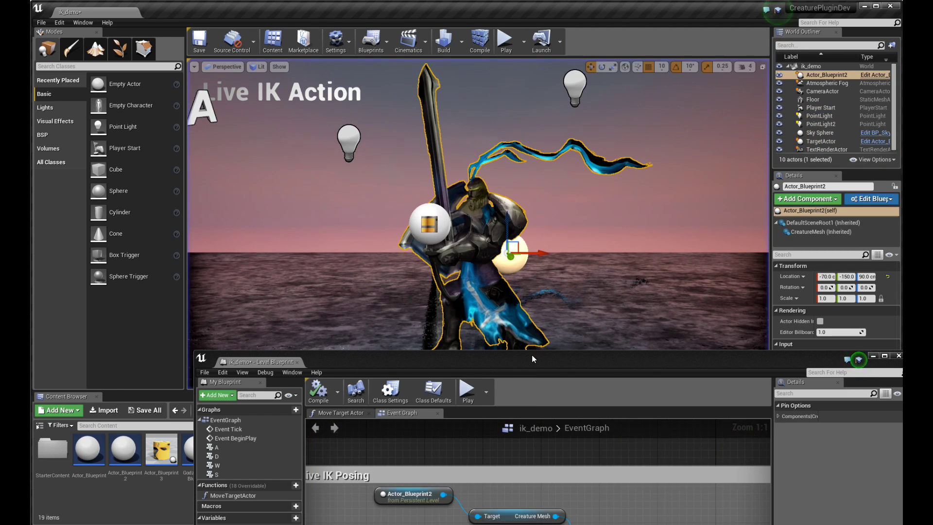
{"action": "left_click_drag", "start_coordinate": [531, 355], "coordinate": [521, 401]}
{"action": "left_click", "coordinate": [464, 432]}
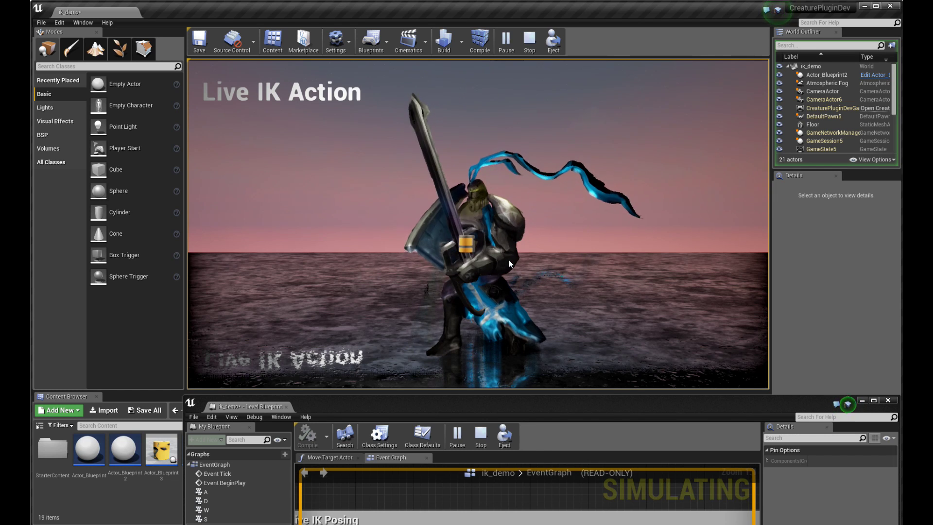
{"action": "key", "text": "Escape"}
{"action": "left_click", "coordinate": [509, 260]}
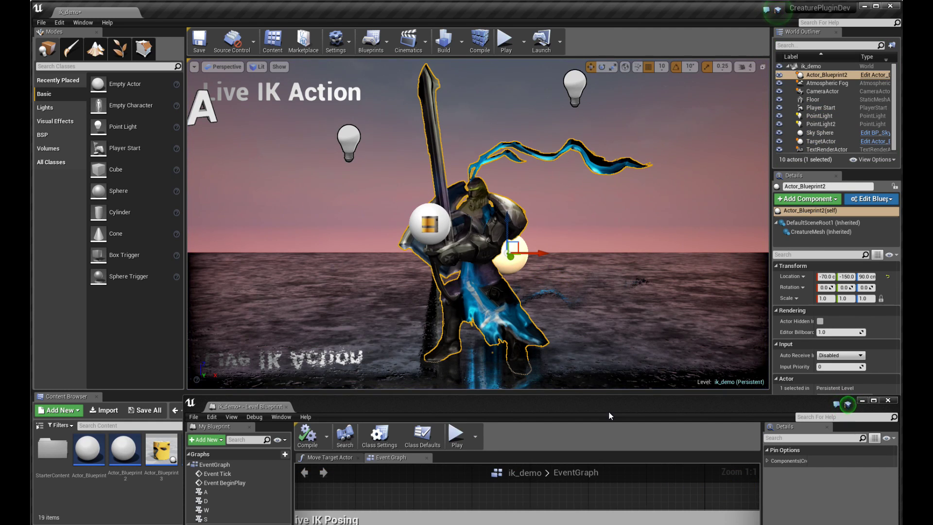
{"action": "left_click_drag", "start_coordinate": [610, 416], "coordinate": [571, 65]}
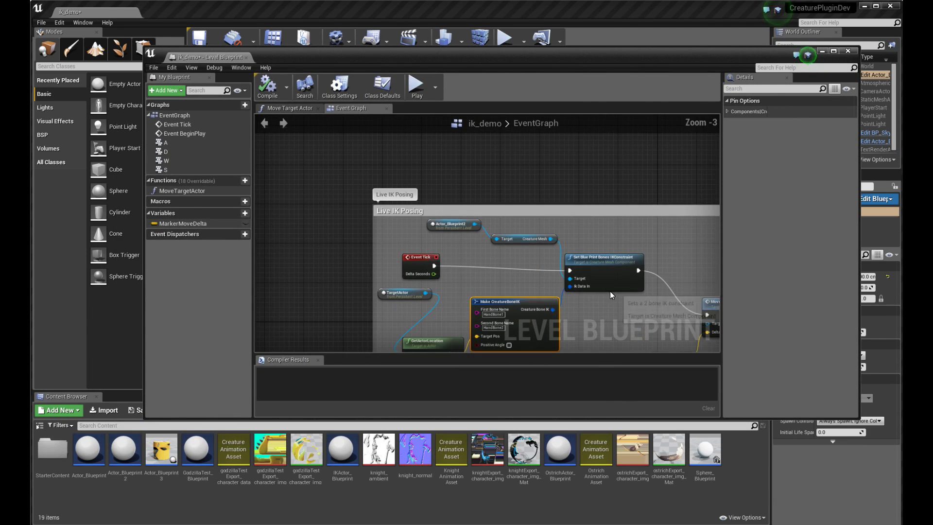
Pan and zoom the Event Graph to the Bones Positional Override comment and select Set Blue Print Bones Override
{"action": "right_click_drag", "start_coordinate": [668, 259], "coordinate": [616, 208]}
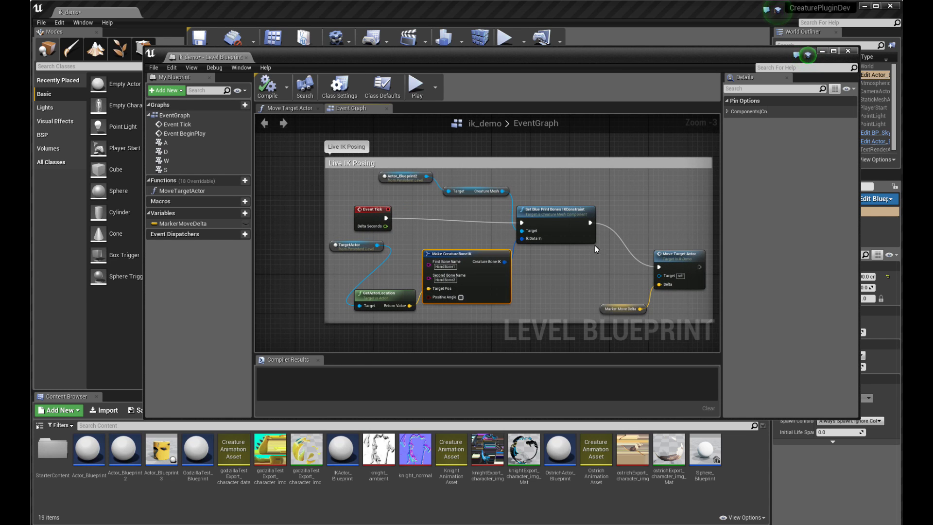
{"action": "scroll", "coordinate": [601, 279], "scroll_direction": "down", "scroll_amount": 2}
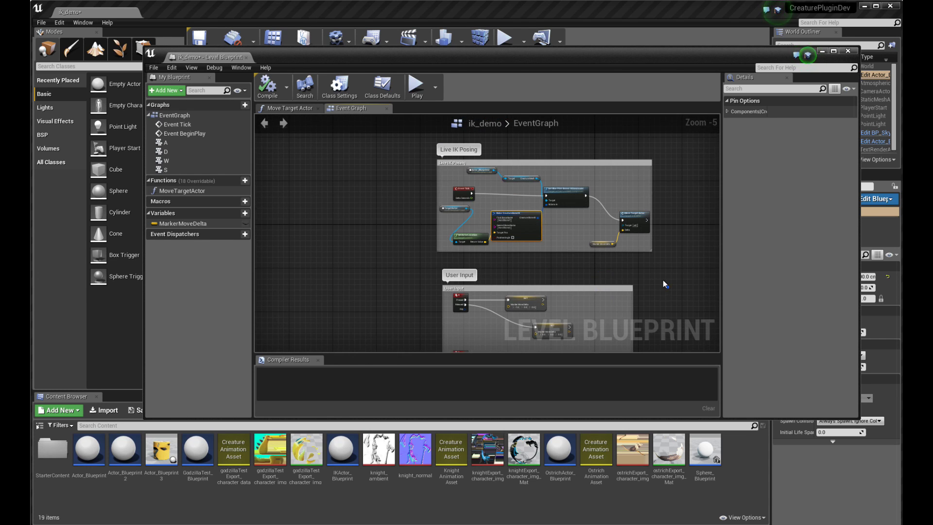
{"action": "right_click_drag", "start_coordinate": [663, 280], "coordinate": [611, 194]}
{"action": "scroll", "coordinate": [646, 315], "scroll_direction": "down", "scroll_amount": 1}
{"action": "right_click_drag", "start_coordinate": [646, 315], "coordinate": [627, 193]}
{"action": "scroll", "coordinate": [617, 256], "scroll_direction": "up", "scroll_amount": 4}
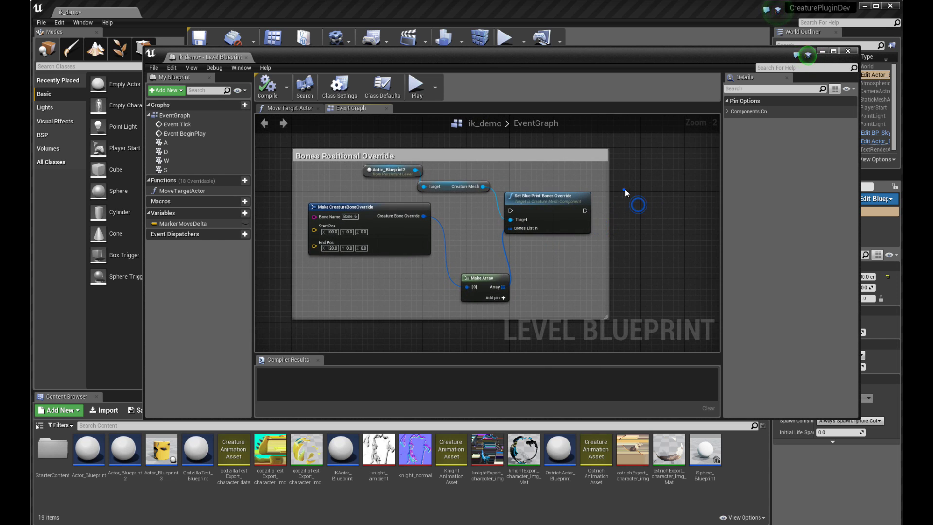
{"action": "scroll", "coordinate": [625, 192], "scroll_direction": "up", "scroll_amount": 2}
{"action": "right_click_drag", "start_coordinate": [589, 269], "coordinate": [631, 270]}
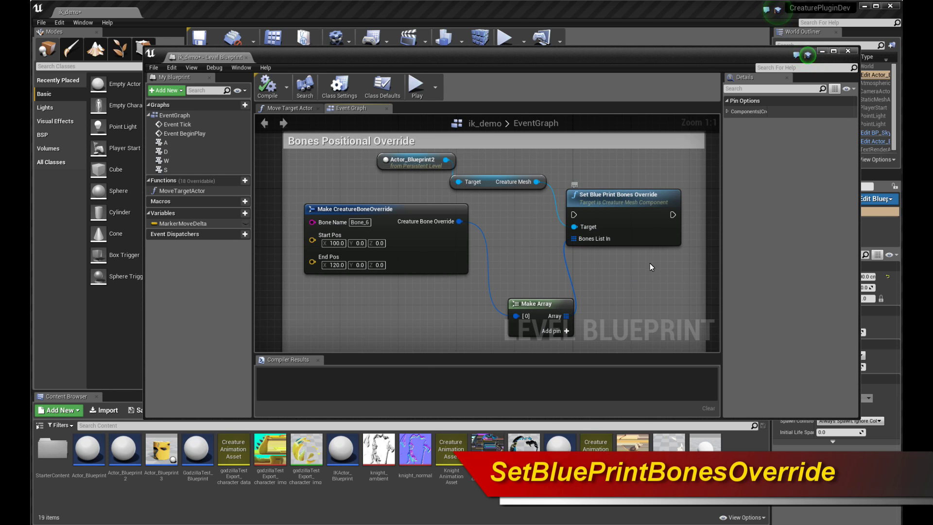
{"action": "left_click", "coordinate": [636, 197]}
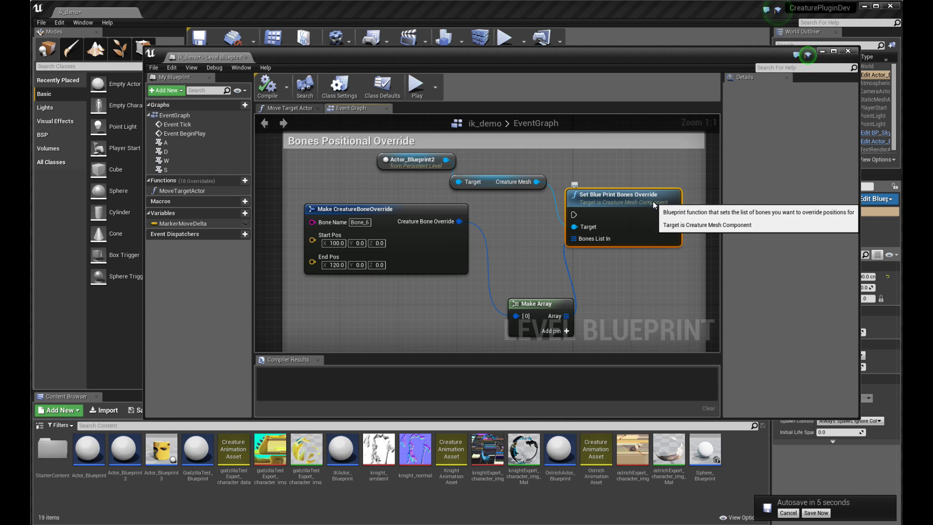
Shift Set Blue Print Bones Override slightly right, then inspect the Make Array and Make CreatureBoneOverride nodes
{"action": "left_click_drag", "start_coordinate": [655, 199], "coordinate": [662, 199]}
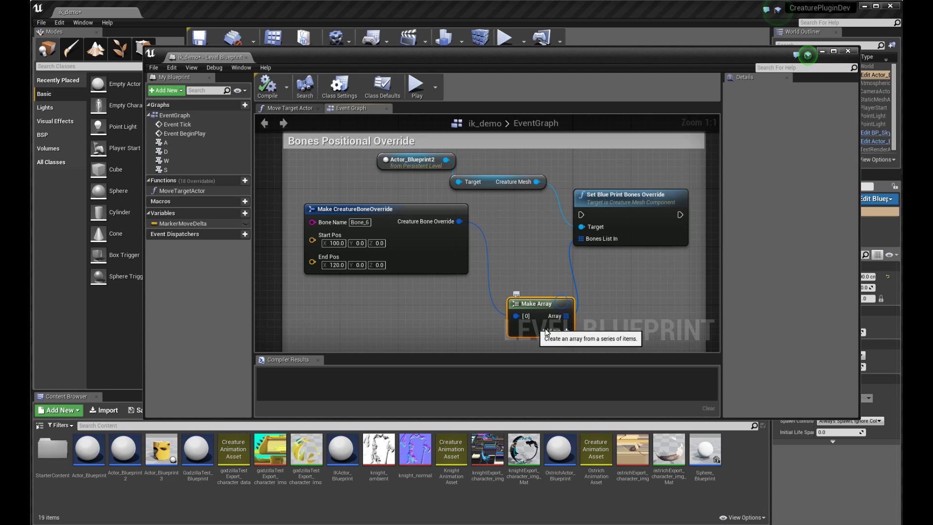
{"action": "left_click", "coordinate": [565, 313]}
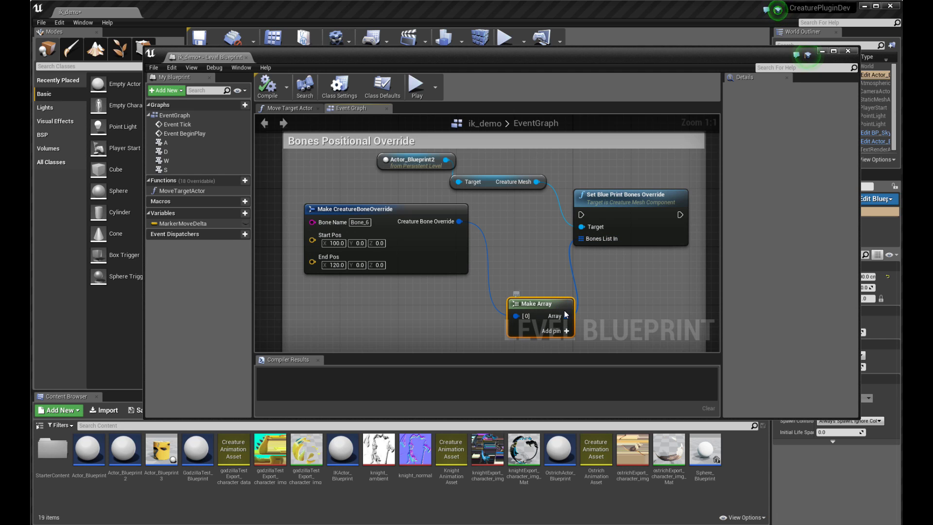
{"action": "left_click", "coordinate": [404, 212]}
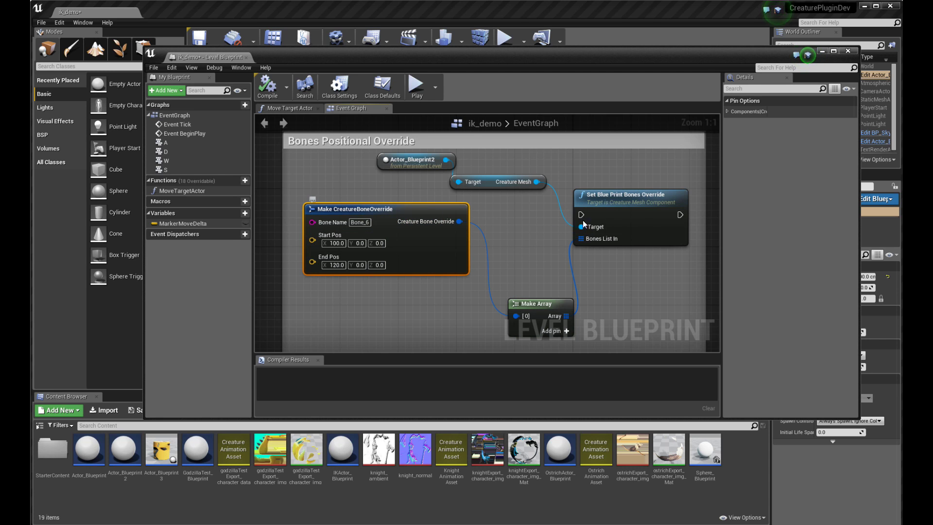
{"action": "left_click", "coordinate": [626, 204]}
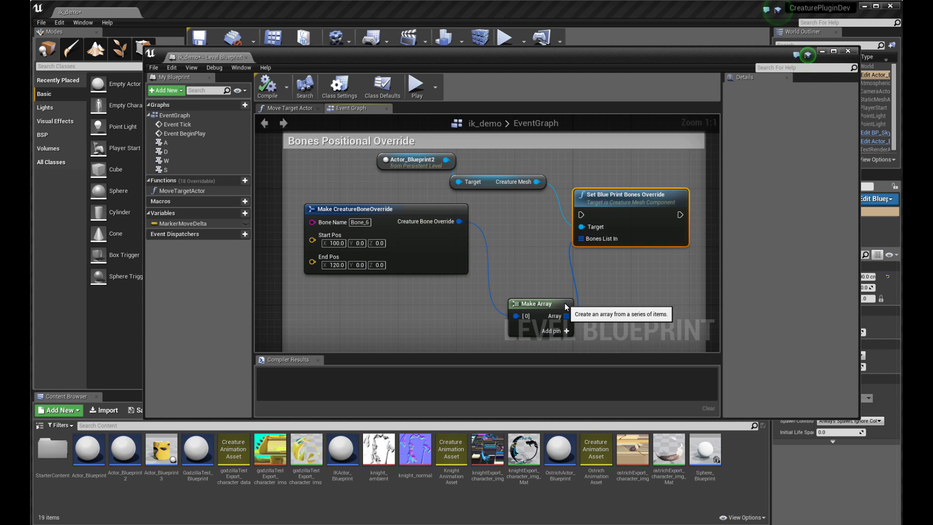
{"action": "left_click", "coordinate": [539, 304]}
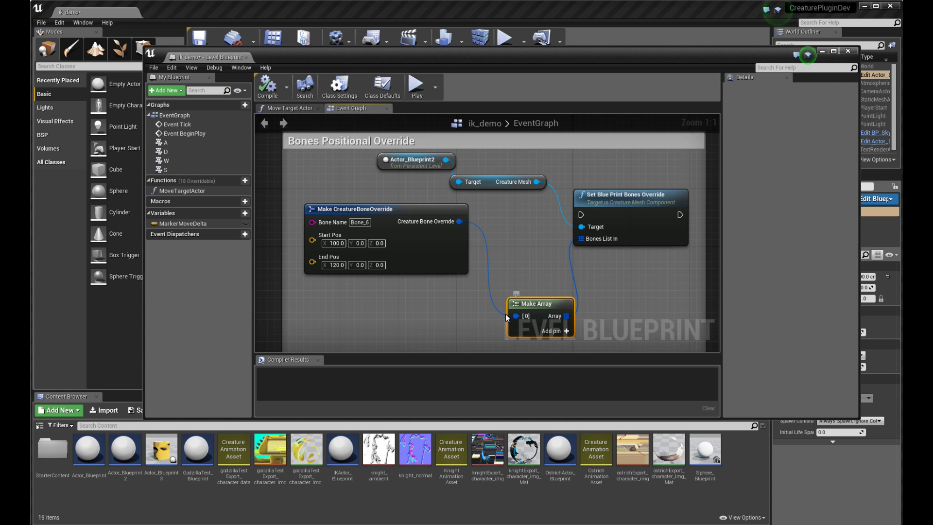
{"action": "left_click", "coordinate": [436, 210]}
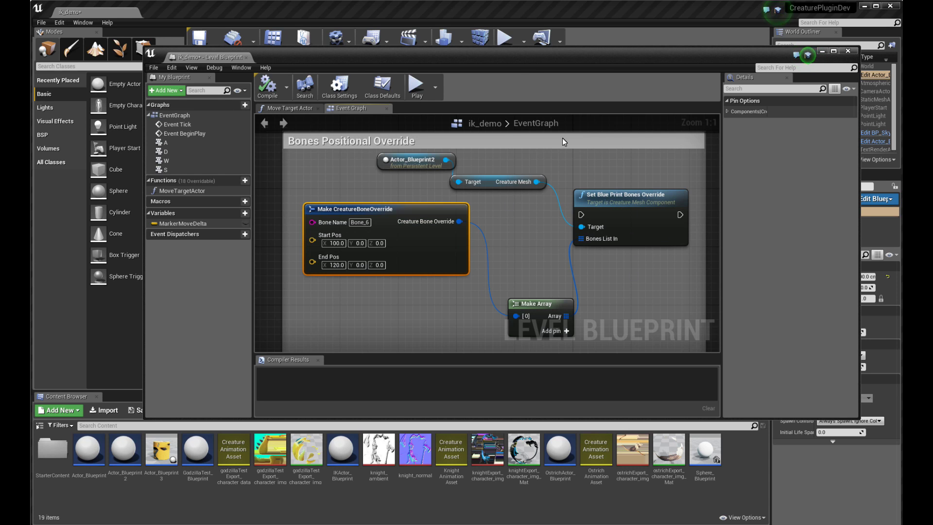
Lower the Level Blueprint window and pan the graph to centre the Live IK Posing nodes
{"action": "left_click_drag", "start_coordinate": [534, 60], "coordinate": [578, 180]}
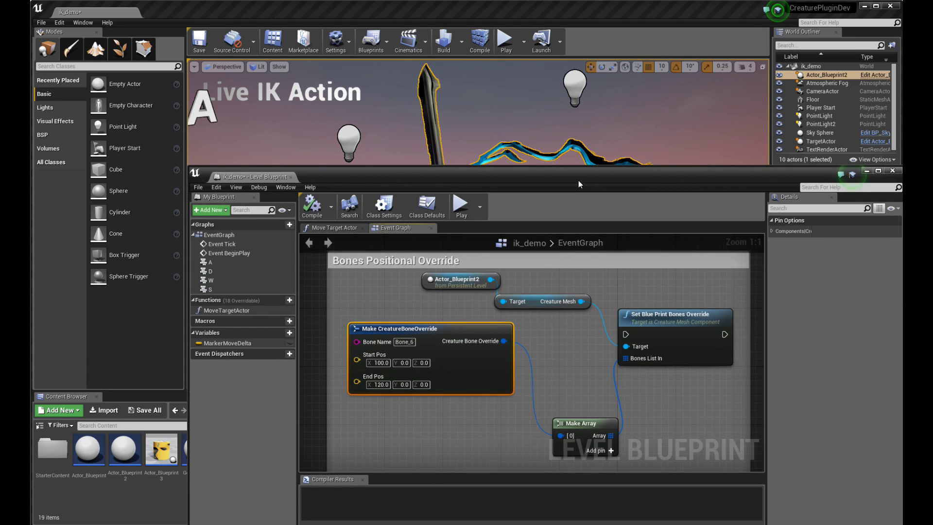
{"action": "right_click_drag", "start_coordinate": [596, 275], "coordinate": [597, 316]}
{"action": "scroll", "coordinate": [591, 340], "scroll_direction": "down", "scroll_amount": 5}
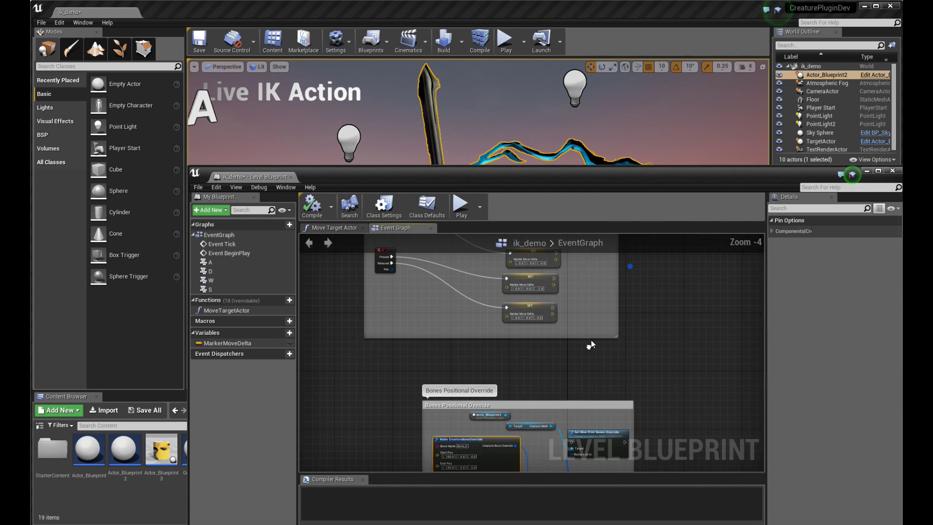
{"action": "right_click_drag", "start_coordinate": [611, 372], "coordinate": [615, 414]}
{"action": "scroll", "coordinate": [614, 413], "scroll_direction": "down", "scroll_amount": 1}
{"action": "right_click_drag", "start_coordinate": [608, 344], "coordinate": [628, 365]}
{"action": "scroll", "coordinate": [628, 366], "scroll_direction": "up", "scroll_amount": 2}
{"action": "right_click_drag", "start_coordinate": [491, 301], "coordinate": [628, 306]}
Pan through the User Input and Bones Positional Override comments, then drop the window lower to uncover the knight
{"action": "scroll", "coordinate": [576, 308], "scroll_direction": "up", "scroll_amount": 1}
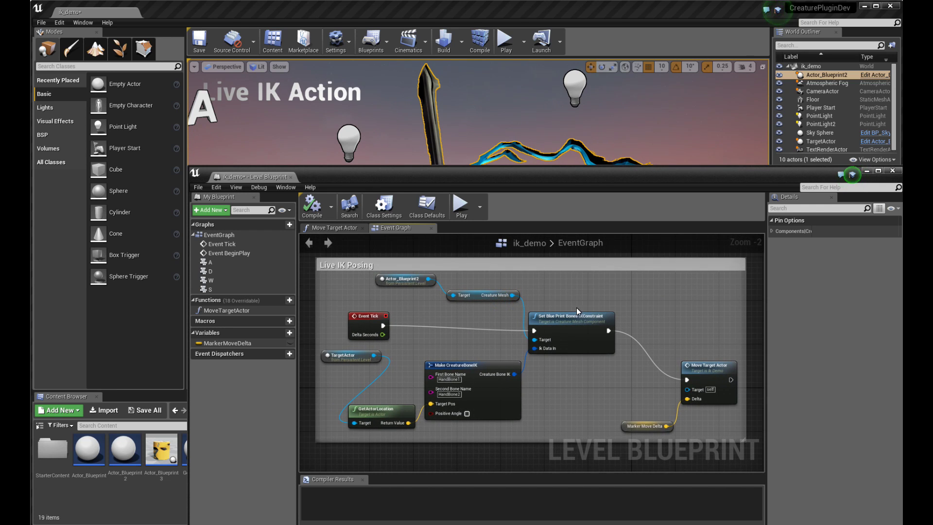
{"action": "scroll", "coordinate": [585, 387], "scroll_direction": "up", "scroll_amount": 2}
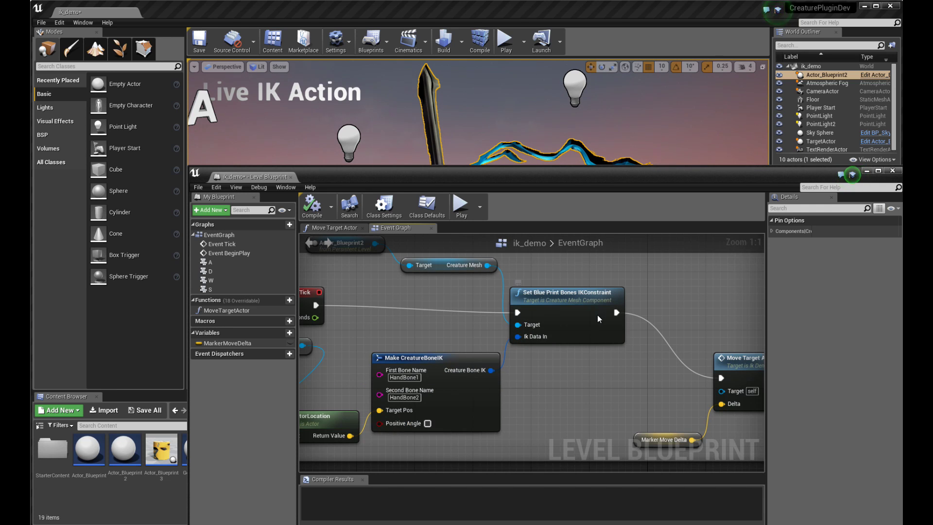
{"action": "scroll", "coordinate": [607, 359], "scroll_direction": "down", "scroll_amount": 4}
{"action": "right_click_drag", "start_coordinate": [614, 352], "coordinate": [582, 299]}
{"action": "scroll", "coordinate": [624, 318], "scroll_direction": "down", "scroll_amount": 1}
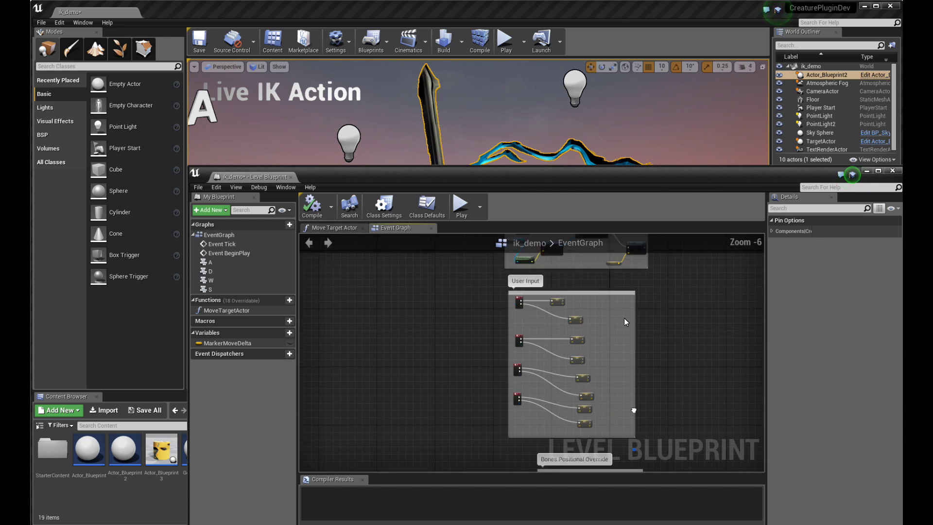
{"action": "scroll", "coordinate": [618, 346], "scroll_direction": "up", "scroll_amount": 2}
{"action": "right_click_drag", "start_coordinate": [617, 345], "coordinate": [652, 324]}
{"action": "right_click_drag", "start_coordinate": [596, 311], "coordinate": [593, 339]}
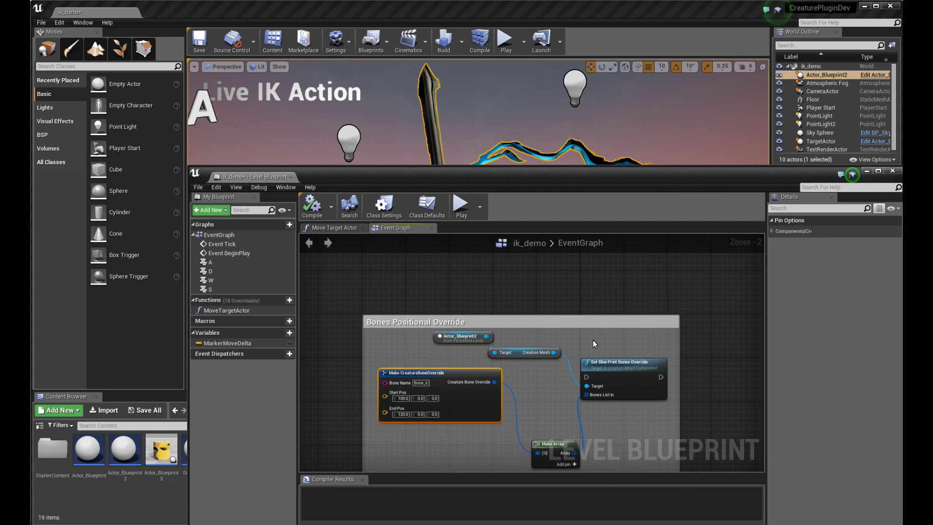
{"action": "scroll", "coordinate": [593, 339], "scroll_direction": "up", "scroll_amount": 1}
{"action": "right_click_drag", "start_coordinate": [647, 331], "coordinate": [651, 310]}
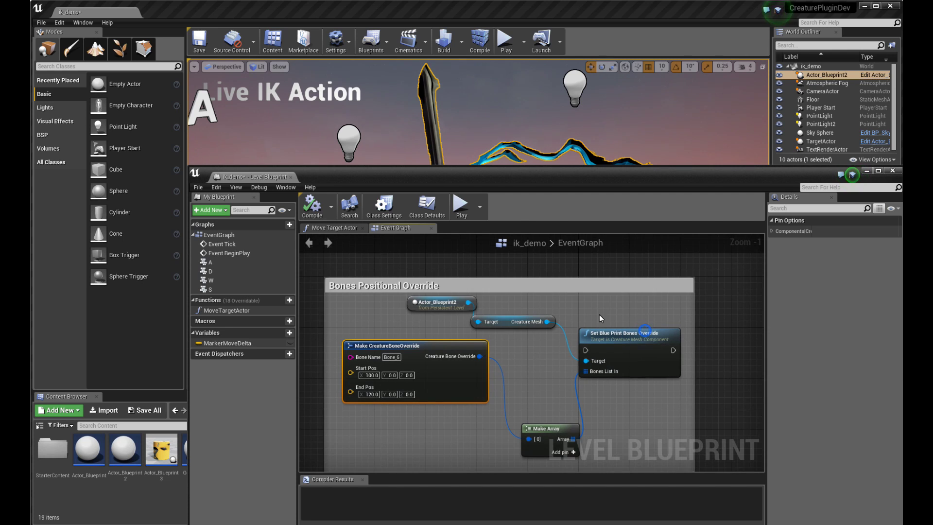
{"action": "left_click_drag", "start_coordinate": [519, 185], "coordinate": [559, 422]}
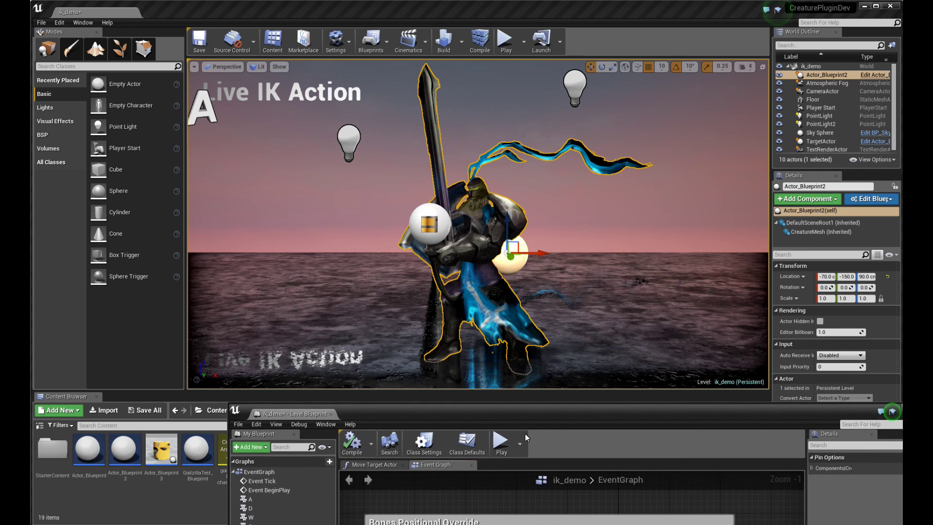
Simulate the ik_demo level to watch the knight animate live with IK and the bone override
{"action": "left_click", "coordinate": [502, 443]}
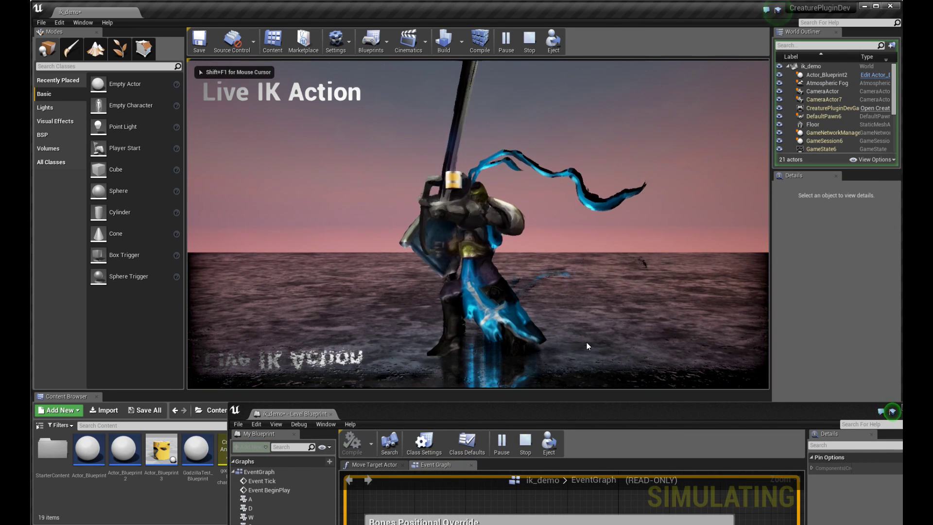